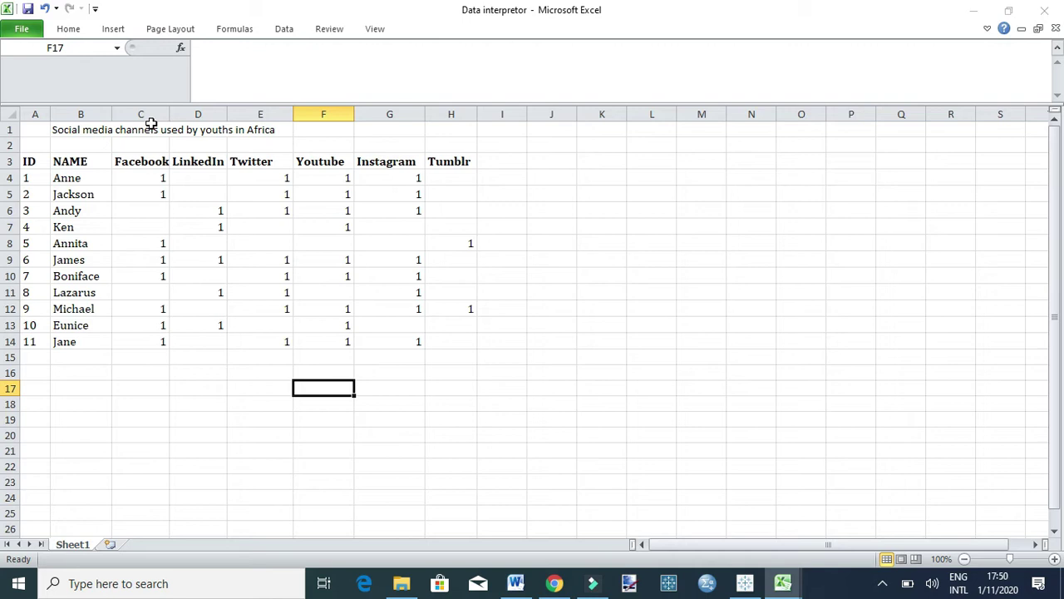
- View the Spliting multiple field workbook and the Grouping data workbook in Excel to examine their source tables
{"action": "left_click", "coordinate": [783, 583]}
{"action": "left_click", "coordinate": [805, 509]}
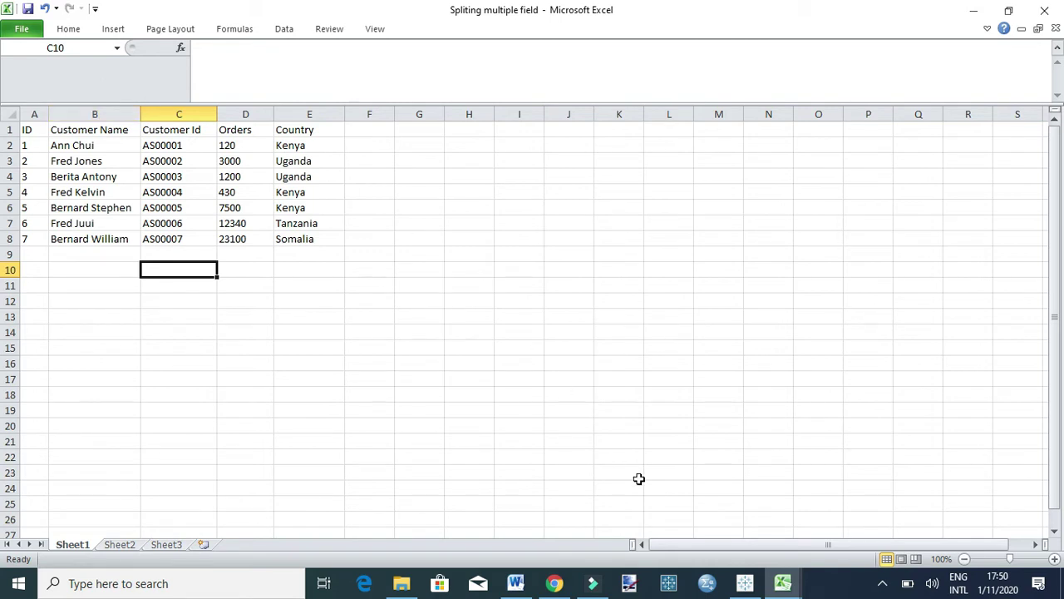
{"action": "mouse_move", "coordinate": [783, 585]}
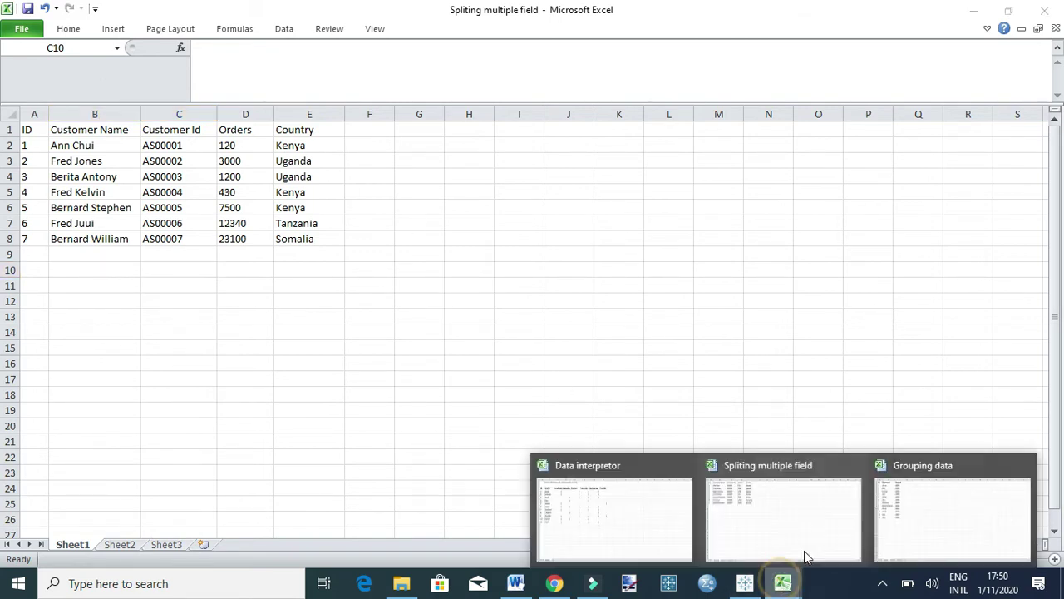
{"action": "left_click", "coordinate": [903, 512]}
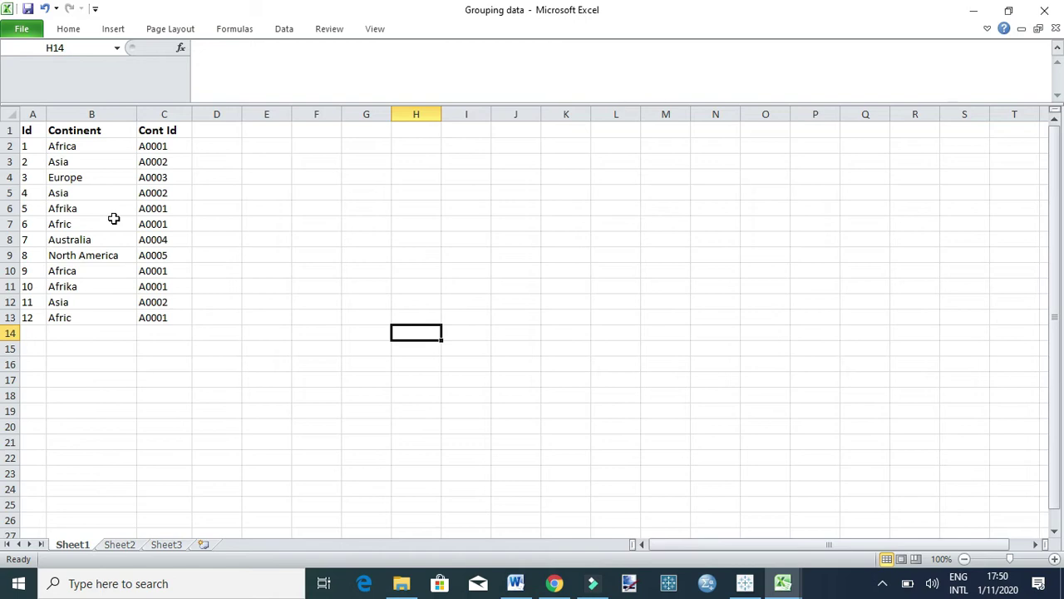
- Switch to Tableau and connect to the Data interpretor Excel workbook on the Desktop
{"action": "left_click", "coordinate": [745, 583]}
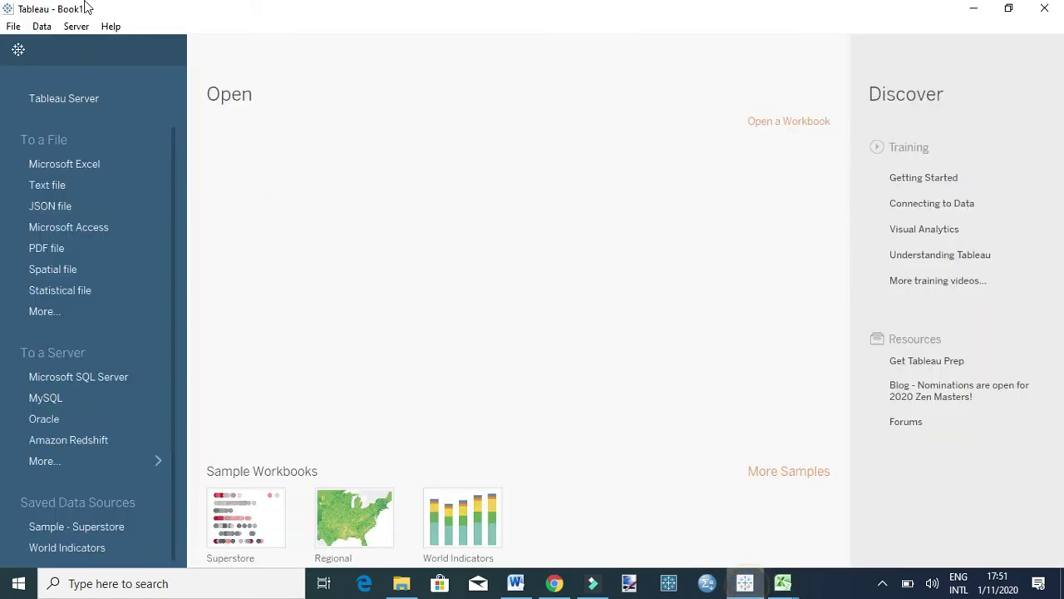
{"action": "left_click", "coordinate": [48, 164]}
{"action": "left_click", "coordinate": [509, 148]}
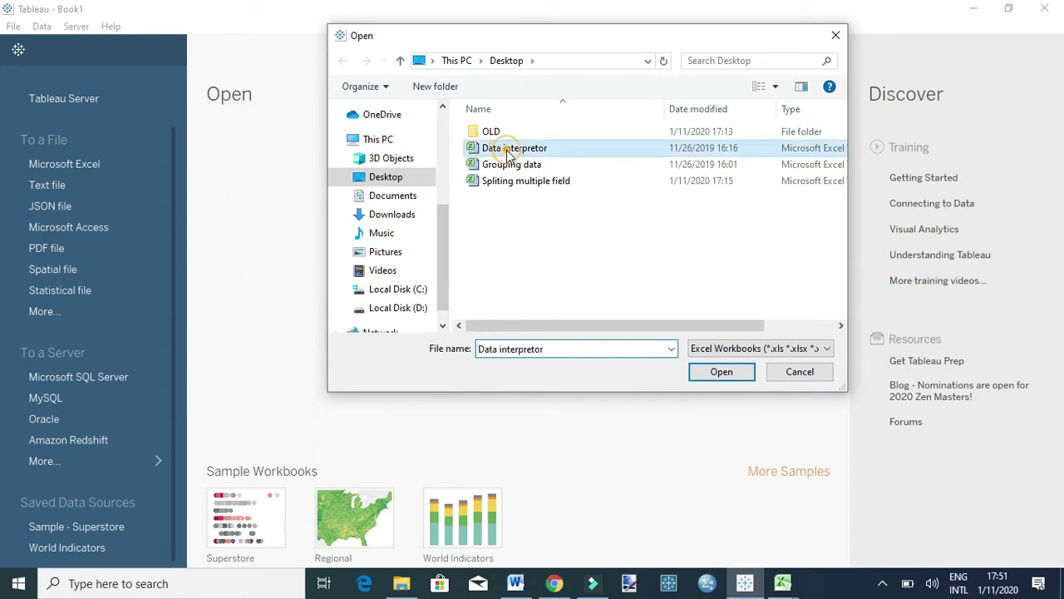
{"action": "left_click", "coordinate": [720, 373]}
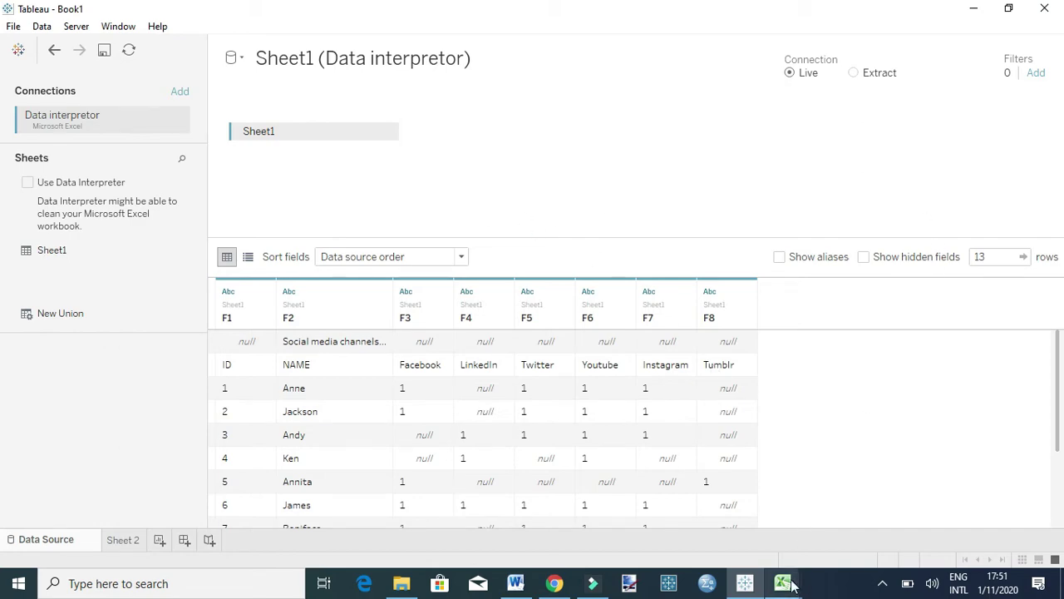
- Review the title and header layout of the Data interpretor workbook in Excel, and return to Tableau
{"action": "mouse_move", "coordinate": [783, 582]}
{"action": "mouse_move", "coordinate": [607, 527]}
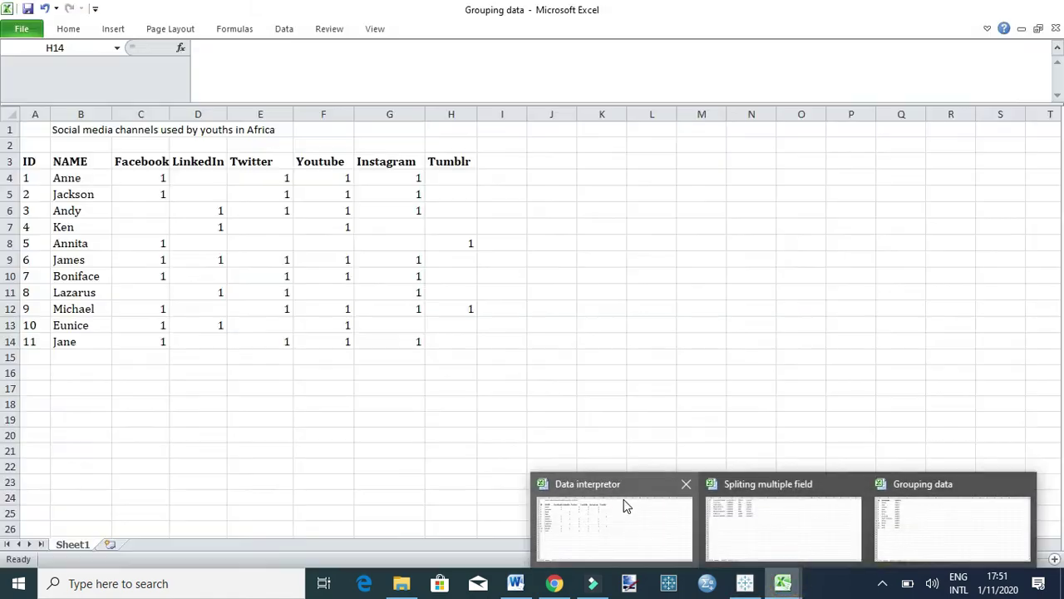
{"action": "left_click", "coordinate": [626, 505]}
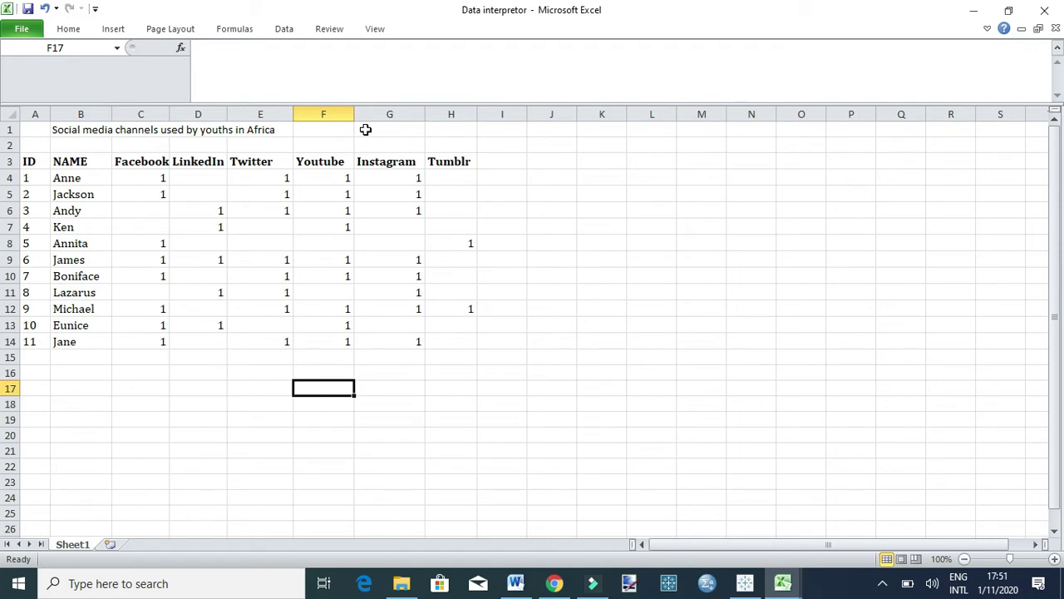
{"action": "left_click", "coordinate": [745, 583]}
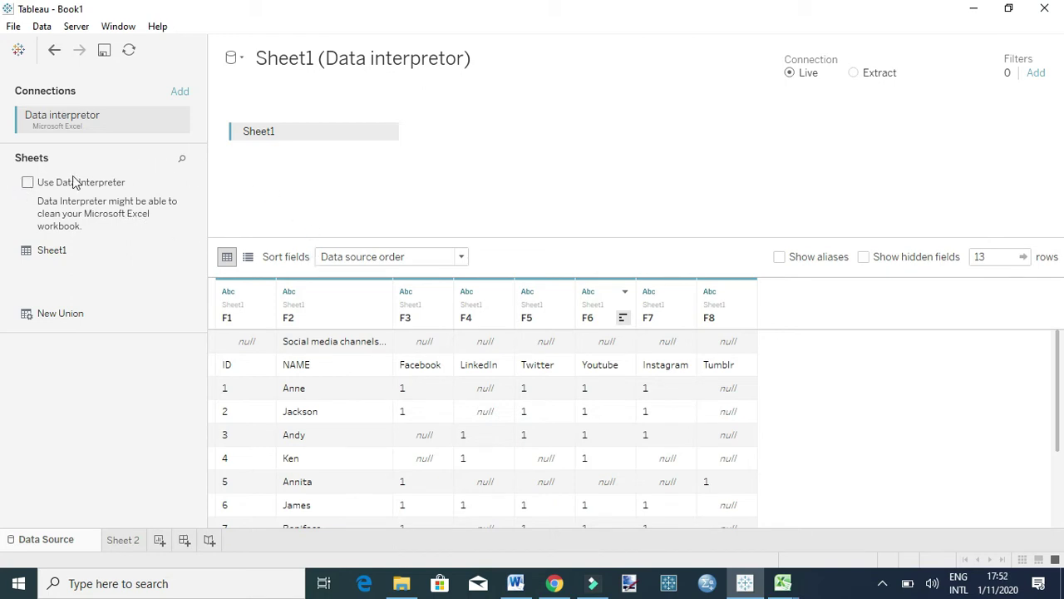
- Clean Sheet1 with Data Interpreter and pivot the six social media columns from Facebook through Tumblr
{"action": "left_click", "coordinate": [27, 182]}
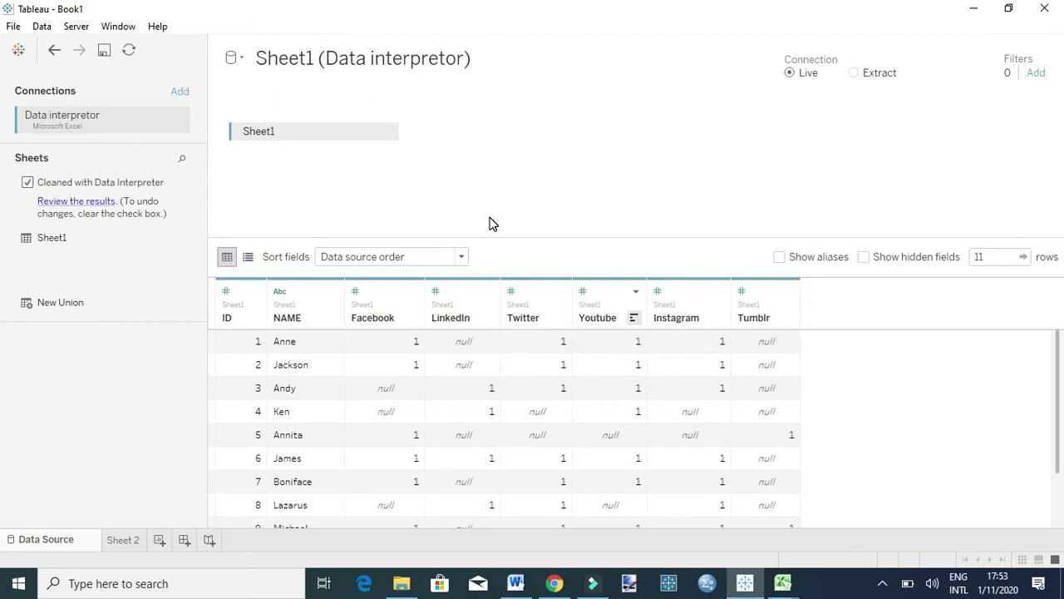
{"action": "left_click", "coordinate": [392, 295]}
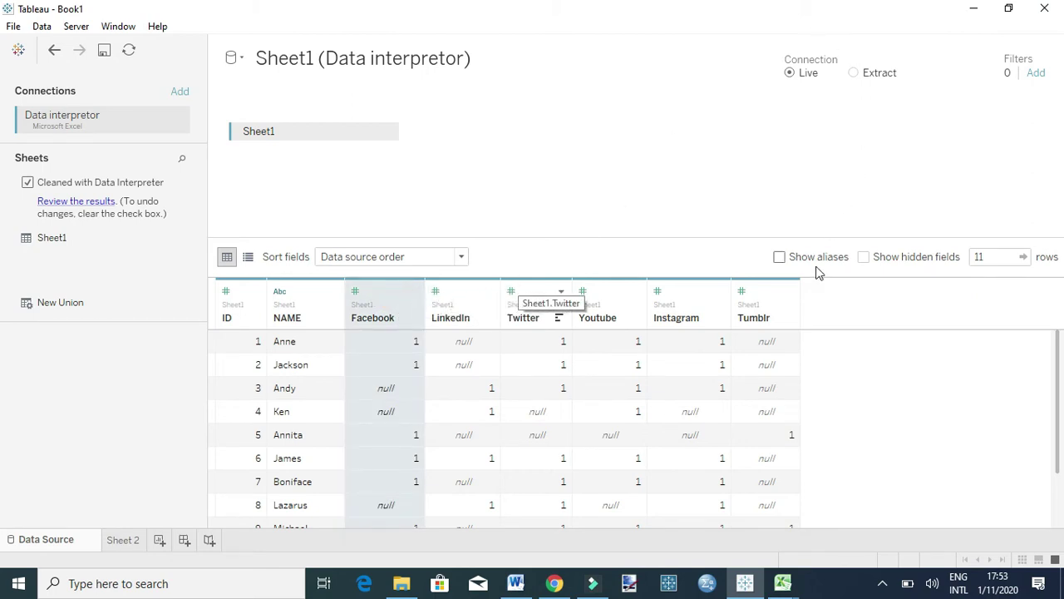
{"action": "left_click", "coordinate": [771, 291], "text": "shift"}
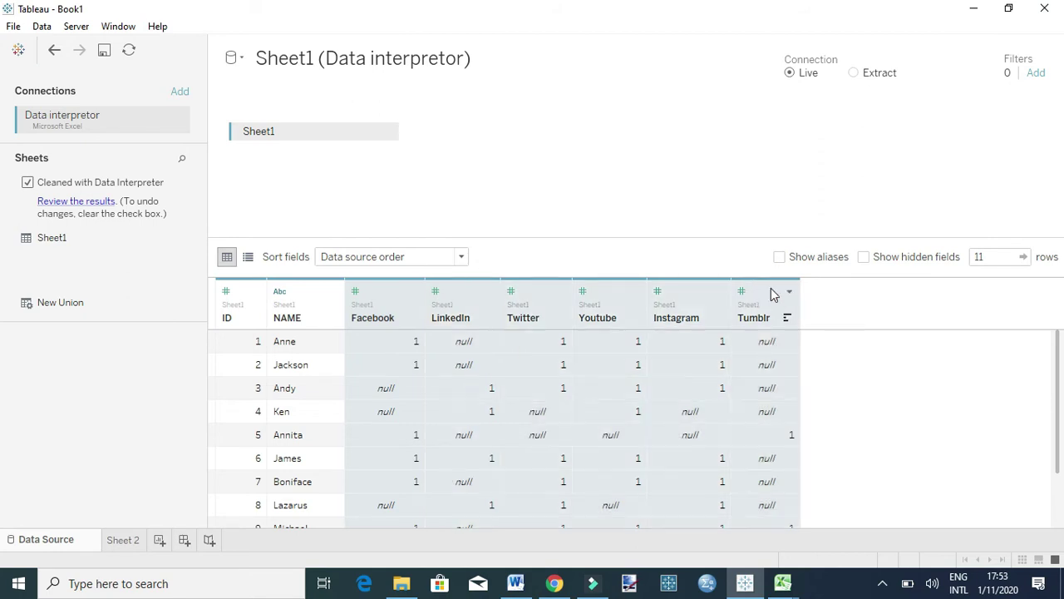
{"action": "left_click", "coordinate": [789, 292]}
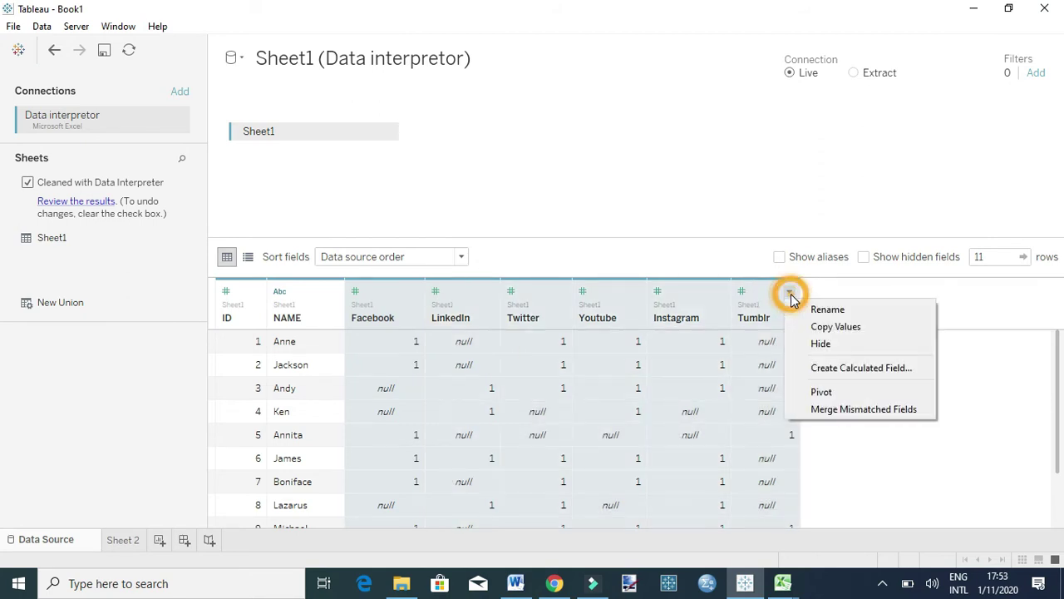
{"action": "left_click", "coordinate": [821, 393]}
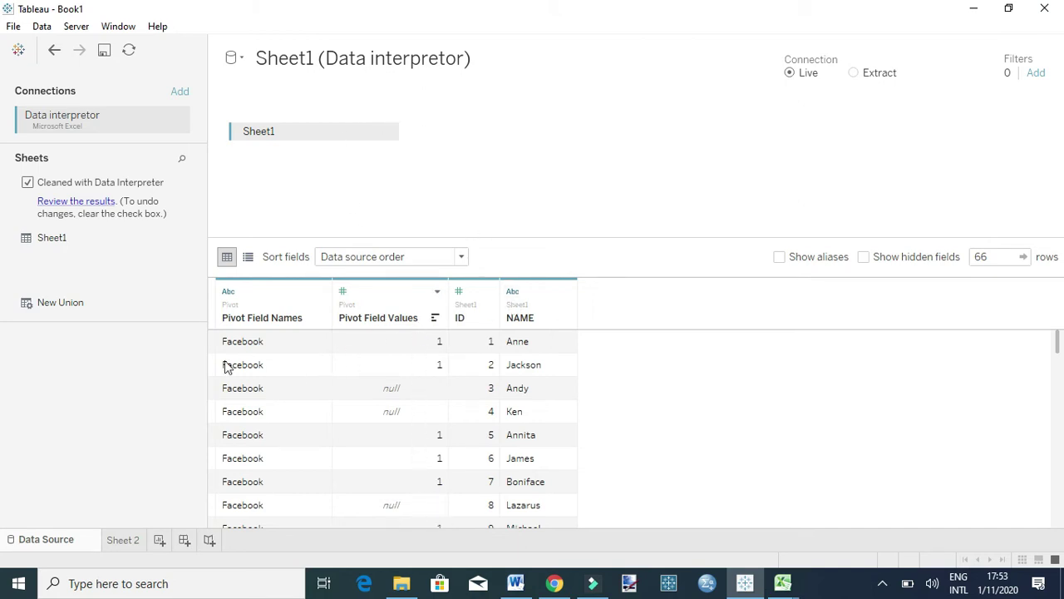
- On Sheet 2, build a descending horizontal bar chart of summed Pivot Field Values by Pivot Field Names, with mark labels
{"action": "left_click", "coordinate": [136, 539]}
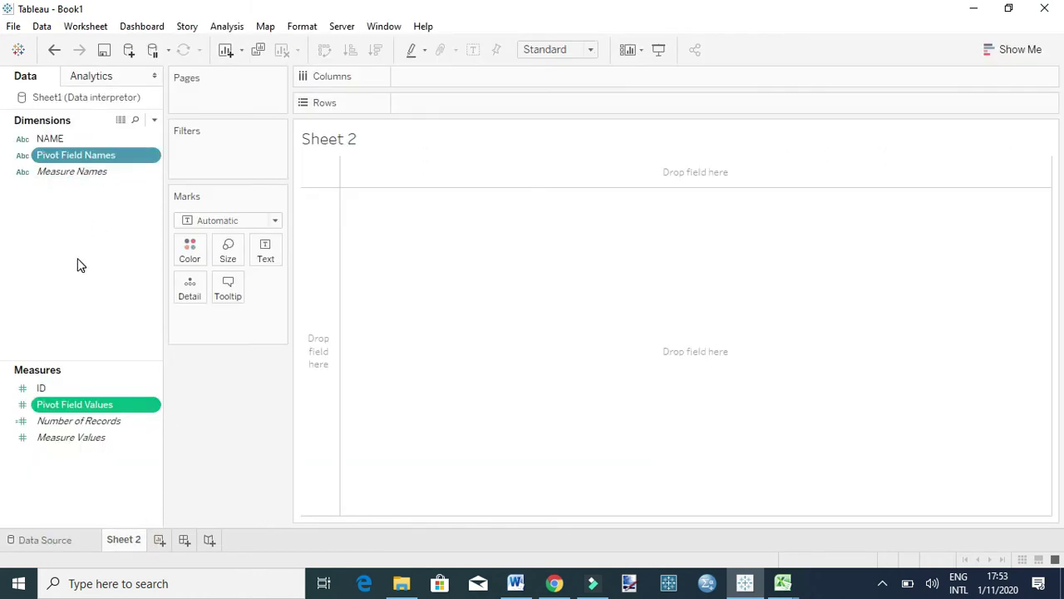
{"action": "left_click_drag", "start_coordinate": [74, 158], "coordinate": [433, 108]}
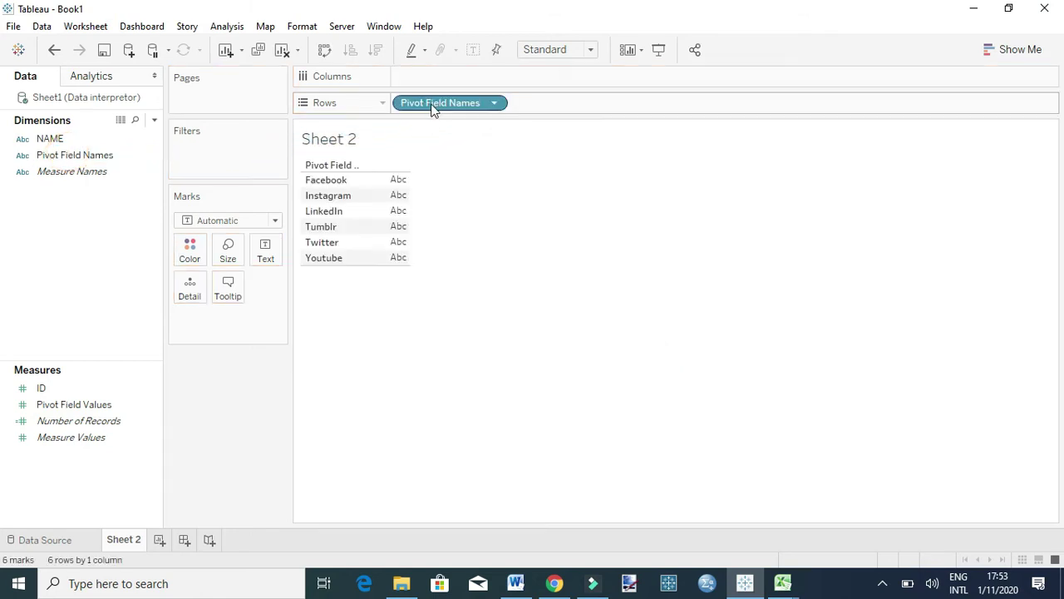
{"action": "left_click", "coordinate": [75, 408]}
{"action": "left_click_drag", "start_coordinate": [76, 416], "coordinate": [440, 80]}
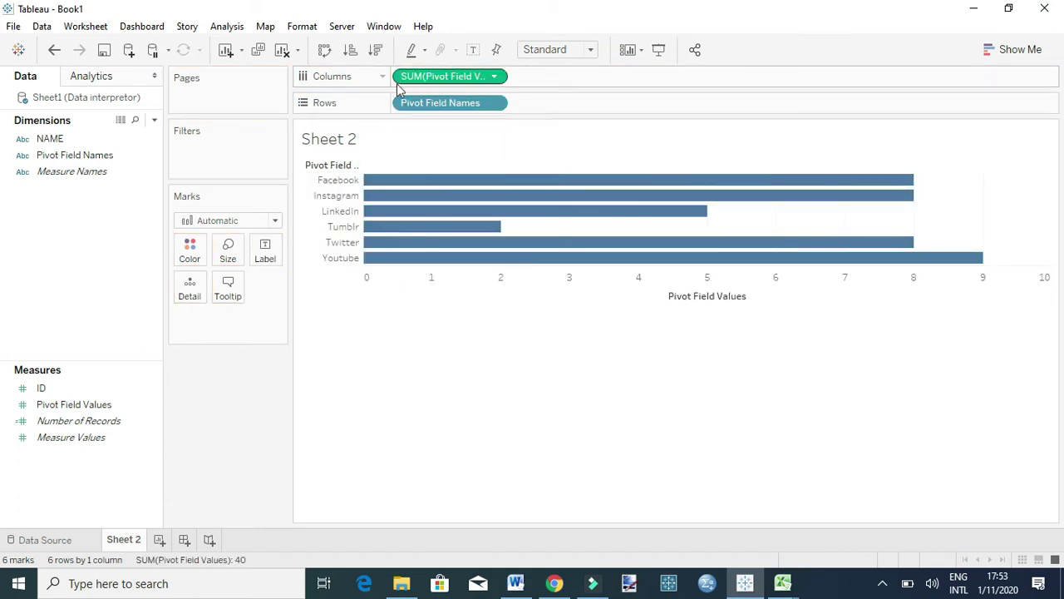
{"action": "left_click", "coordinate": [375, 50]}
{"action": "left_click", "coordinate": [473, 51]}
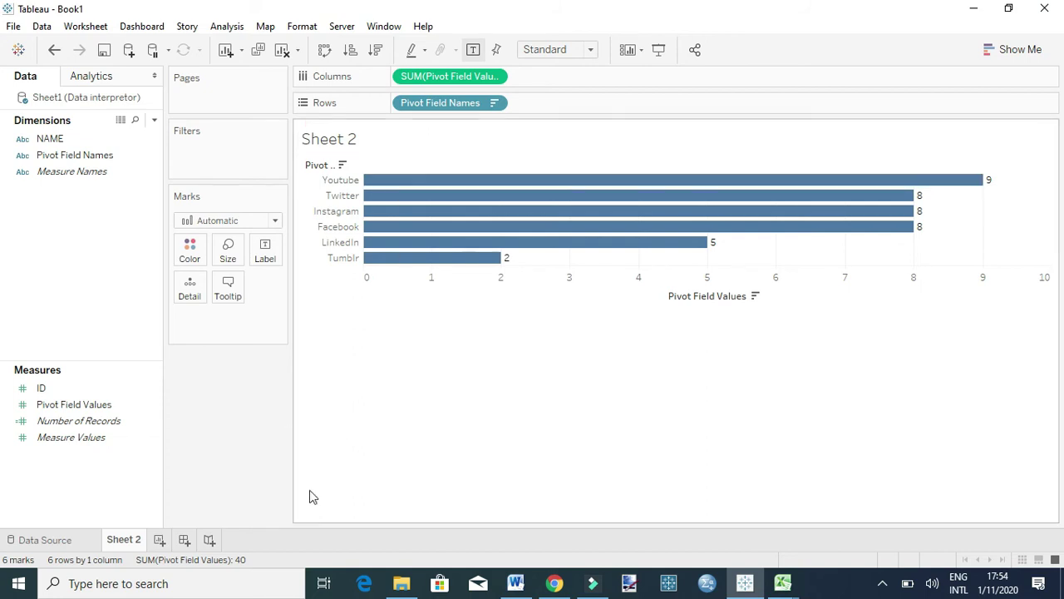
- Add a new worksheet and rename it Splitting
{"action": "left_click", "coordinate": [158, 541]}
{"action": "double_click", "coordinate": [162, 540]}
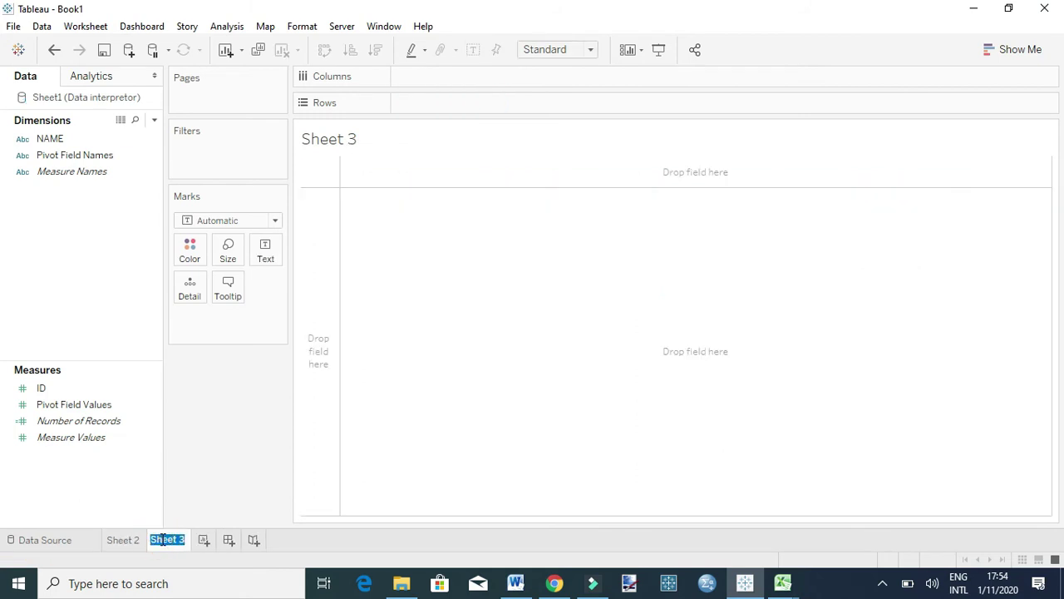
{"action": "type", "text": "Splitting"}
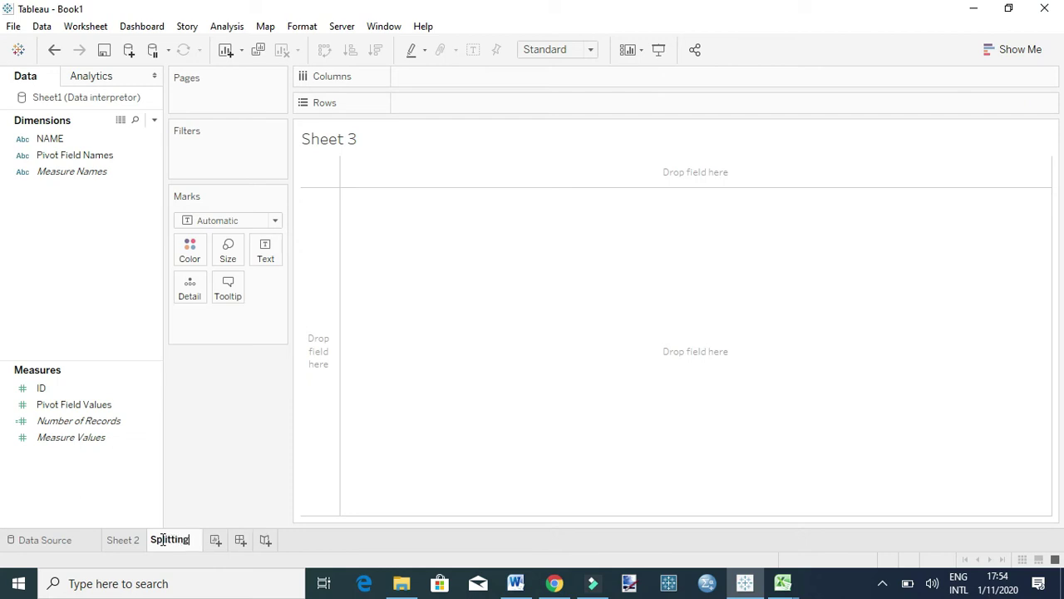
{"action": "key", "text": "Return"}
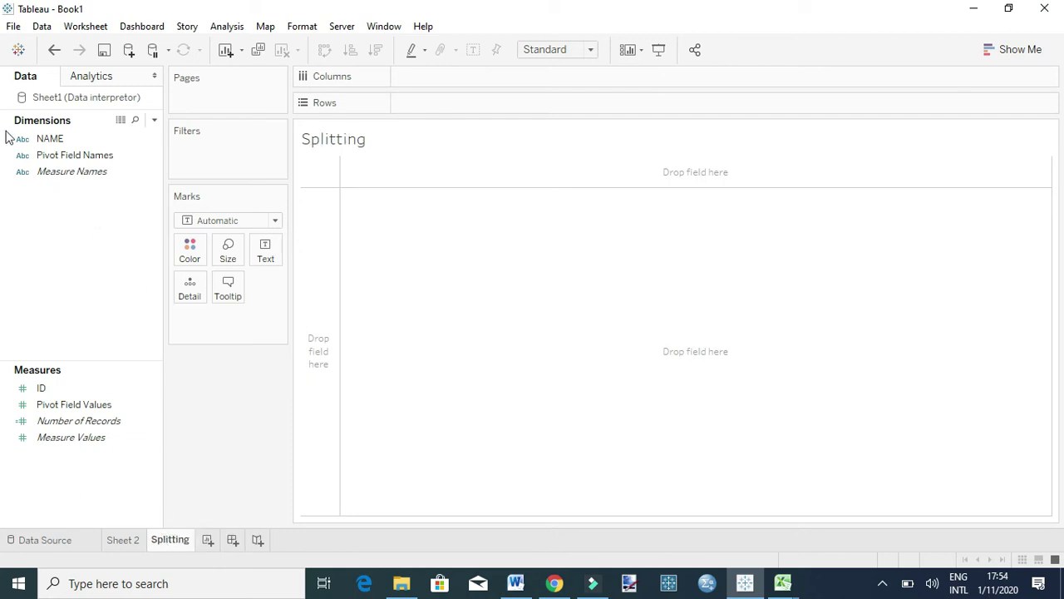
- Connect to the Spliting multiple field Excel workbook as an additional data source
{"action": "left_click", "coordinate": [19, 50]}
{"action": "left_click", "coordinate": [61, 166]}
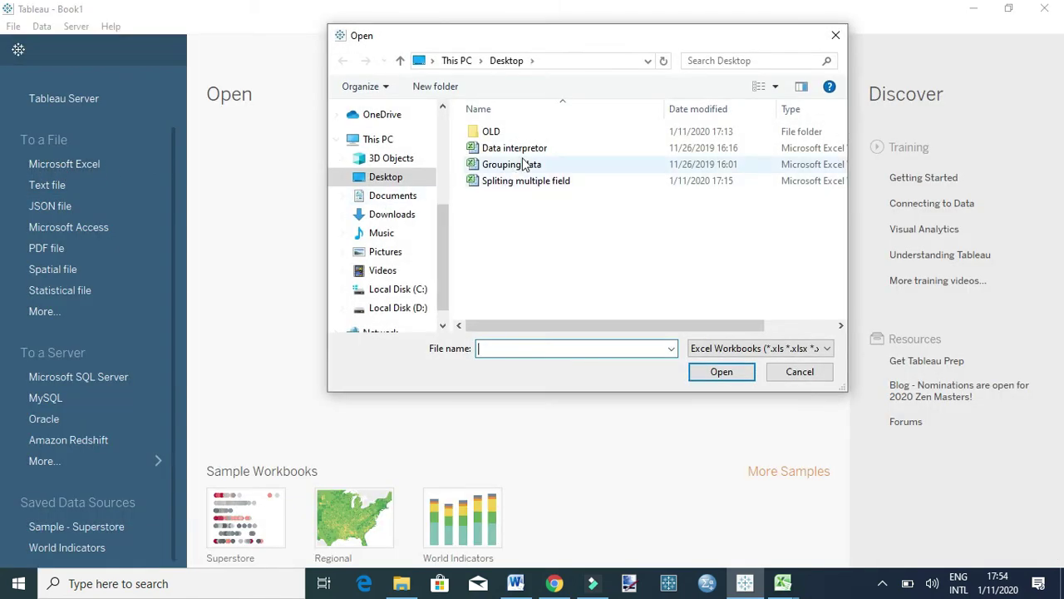
{"action": "left_click", "coordinate": [550, 185]}
{"action": "left_click", "coordinate": [715, 371]}
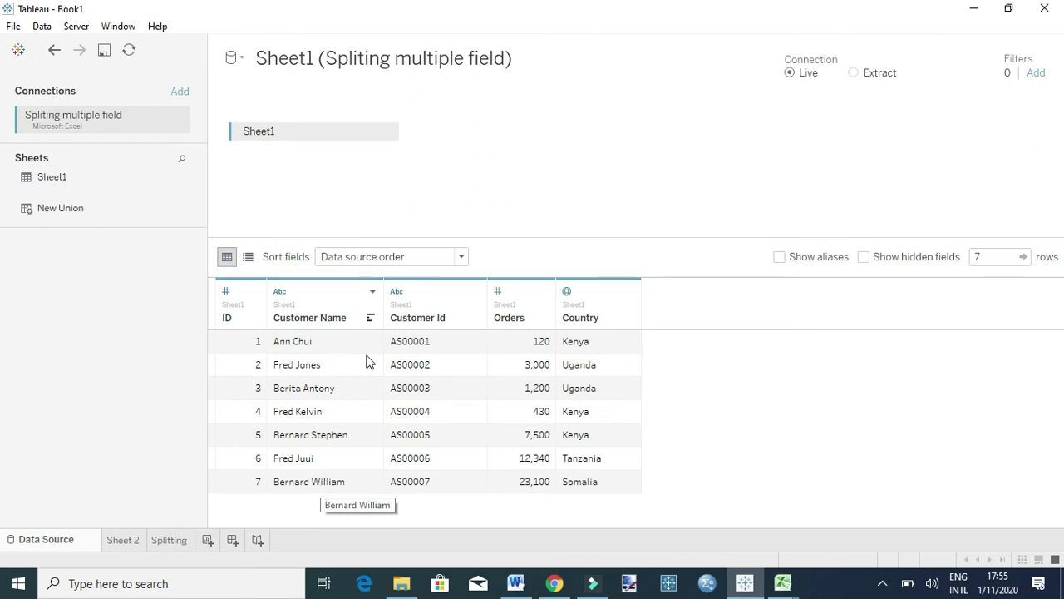
- Apply a custom split to the Customer Name field at the space, splitting off the first 1 column
{"action": "left_click", "coordinate": [372, 293]}
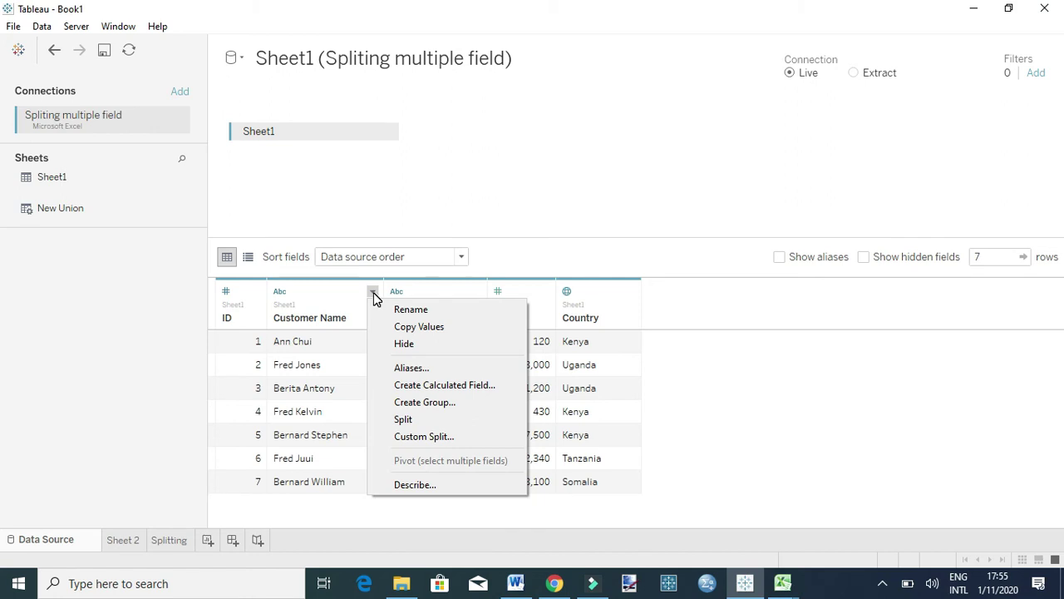
{"action": "left_click", "coordinate": [416, 441]}
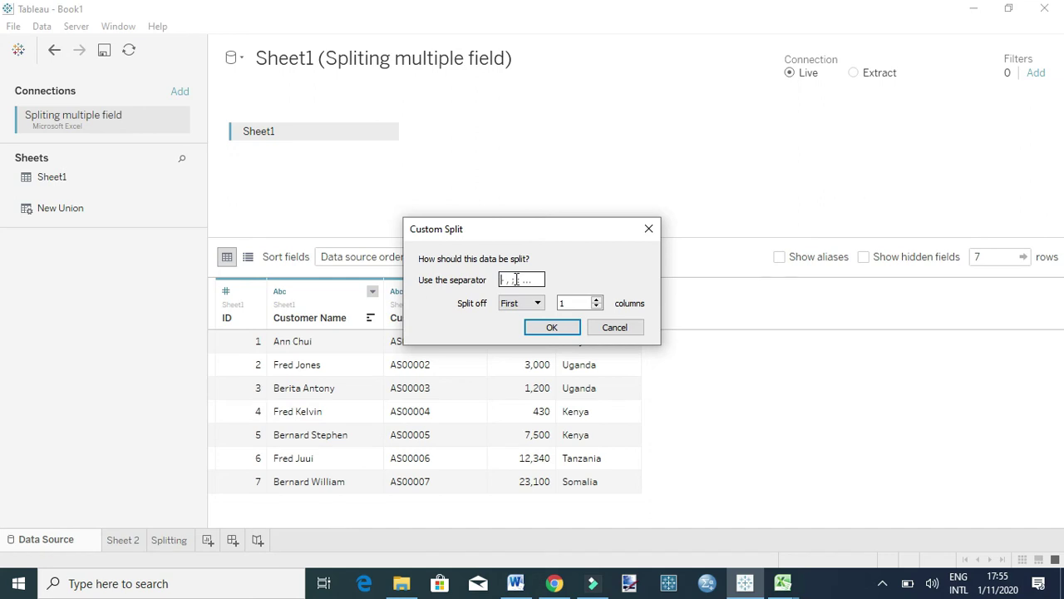
{"action": "left_click", "coordinate": [554, 331]}
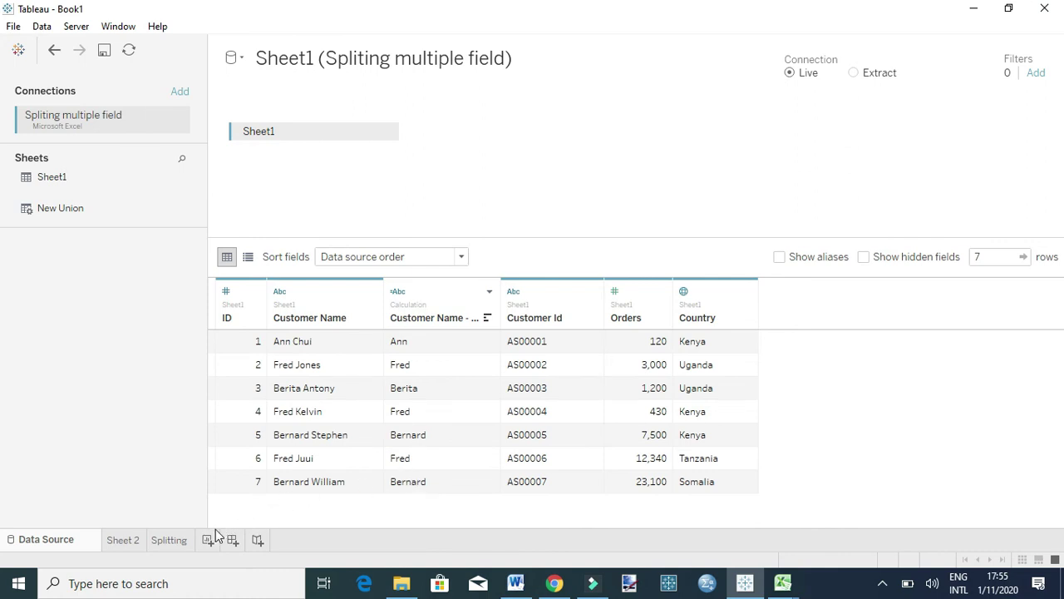
- On the Splitting sheet, build a descending horizontal bar chart of Number of Records by Customer Name - Split 1, with mark labels
{"action": "left_click", "coordinate": [169, 540]}
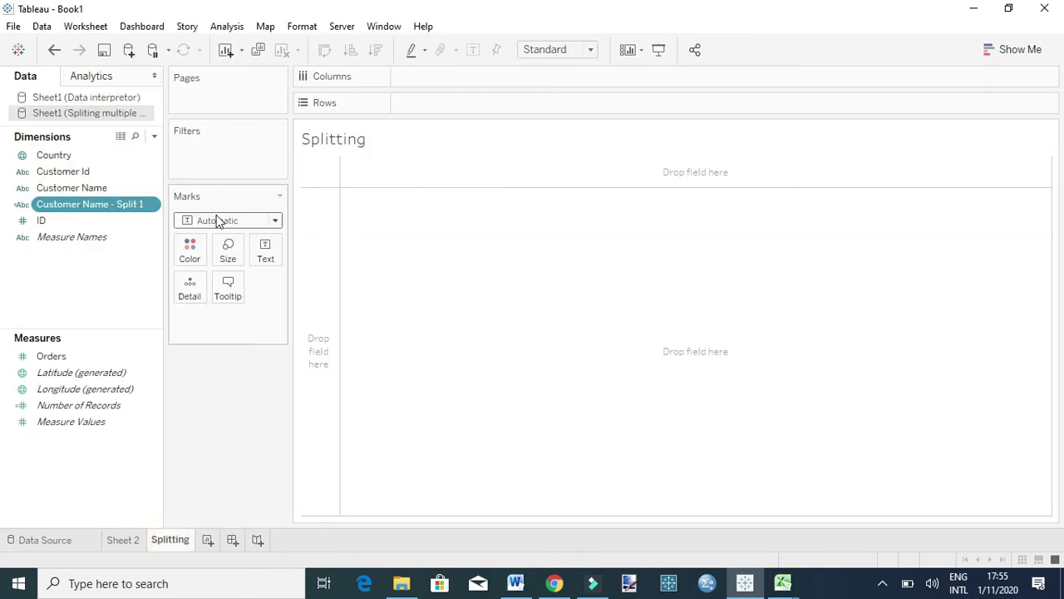
{"action": "left_click", "coordinate": [94, 204]}
{"action": "left_click_drag", "start_coordinate": [141, 198], "coordinate": [440, 105]}
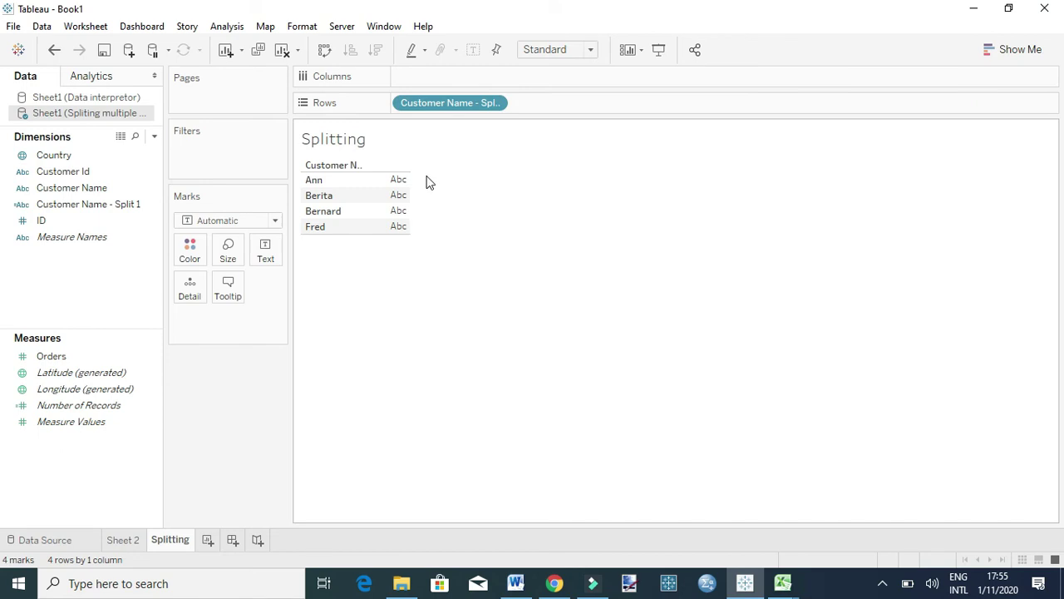
{"action": "left_click_drag", "start_coordinate": [69, 413], "coordinate": [436, 85]}
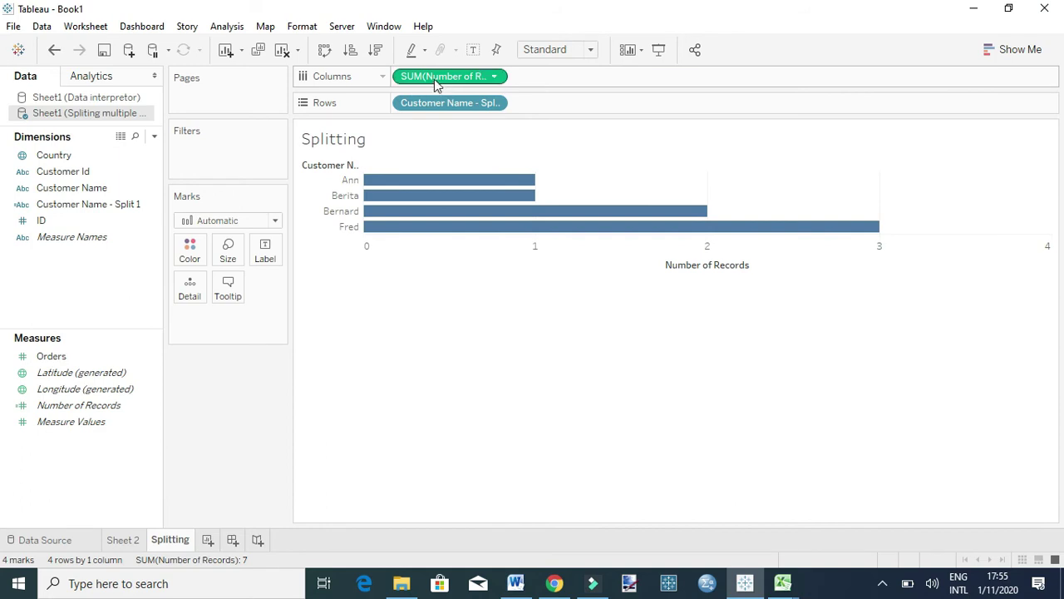
{"action": "left_click", "coordinate": [379, 50]}
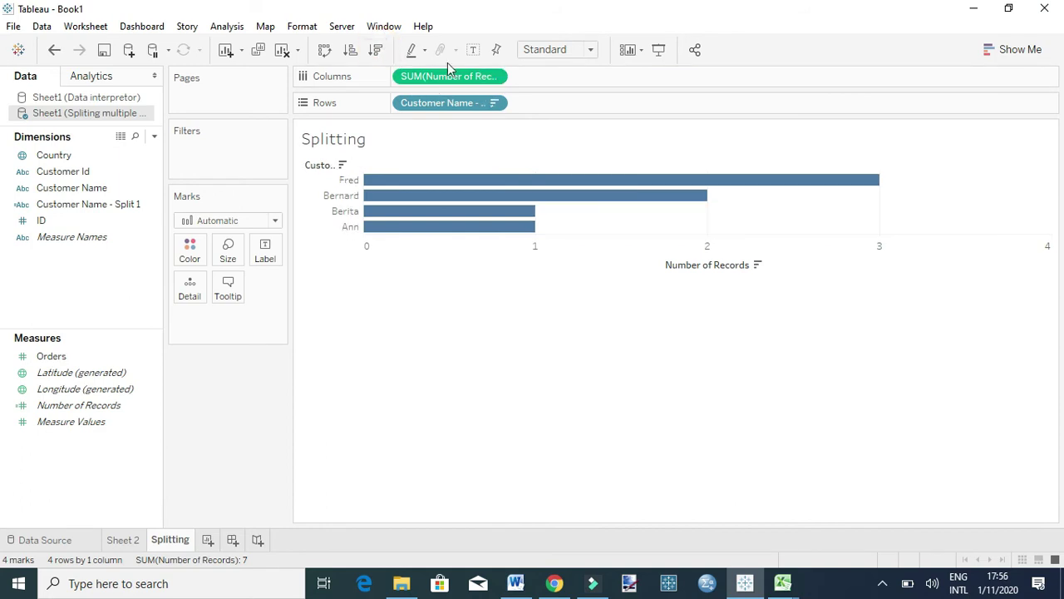
{"action": "left_click", "coordinate": [474, 50]}
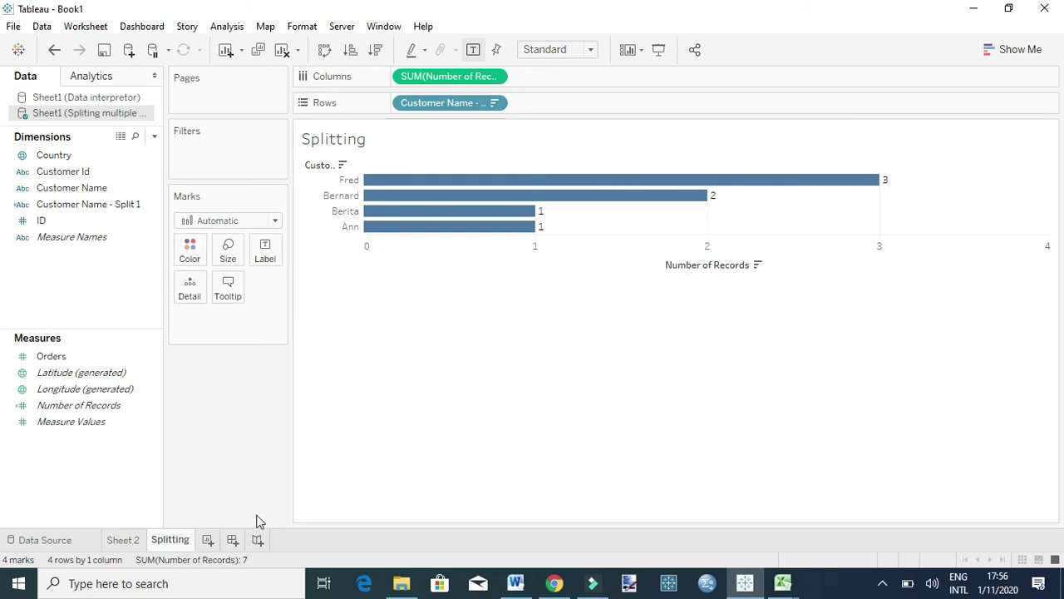
- Add another worksheet and rename it Group
{"action": "left_click", "coordinate": [208, 540]}
{"action": "double_click", "coordinate": [216, 540]}
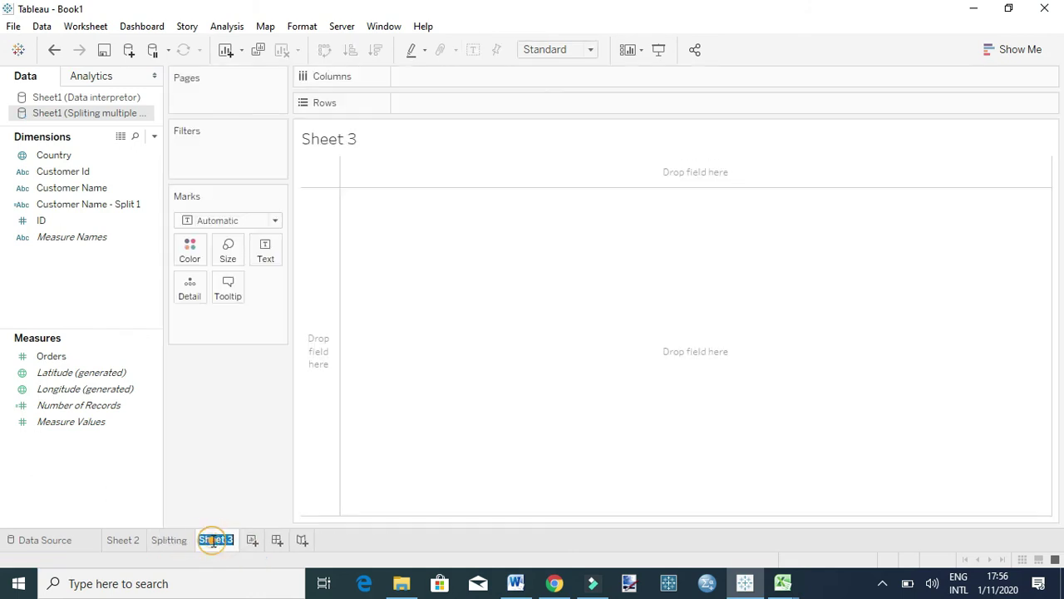
{"action": "type", "text": "Group"}
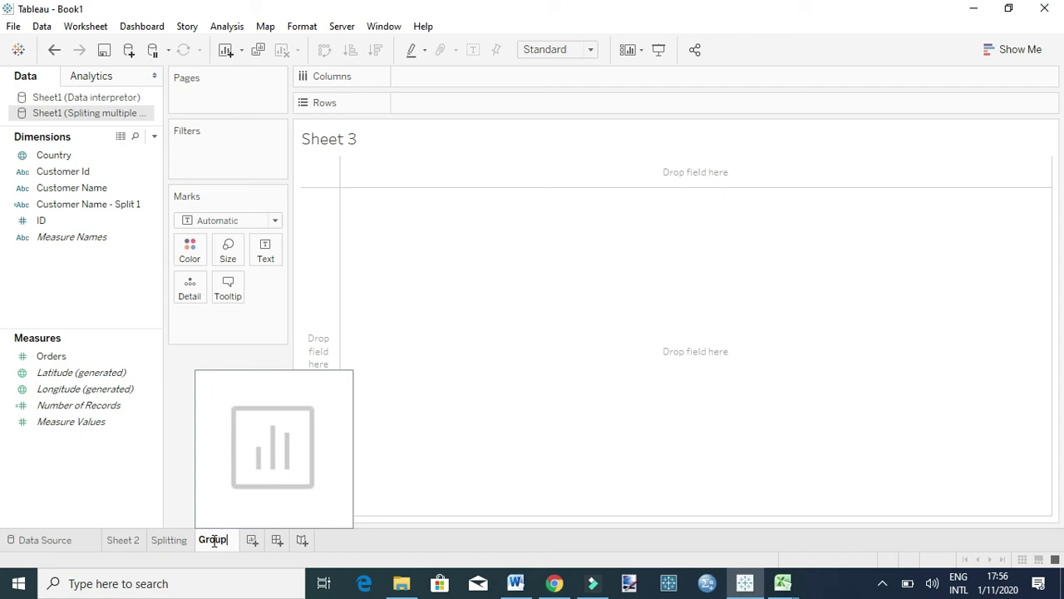
{"action": "key", "text": "Return"}
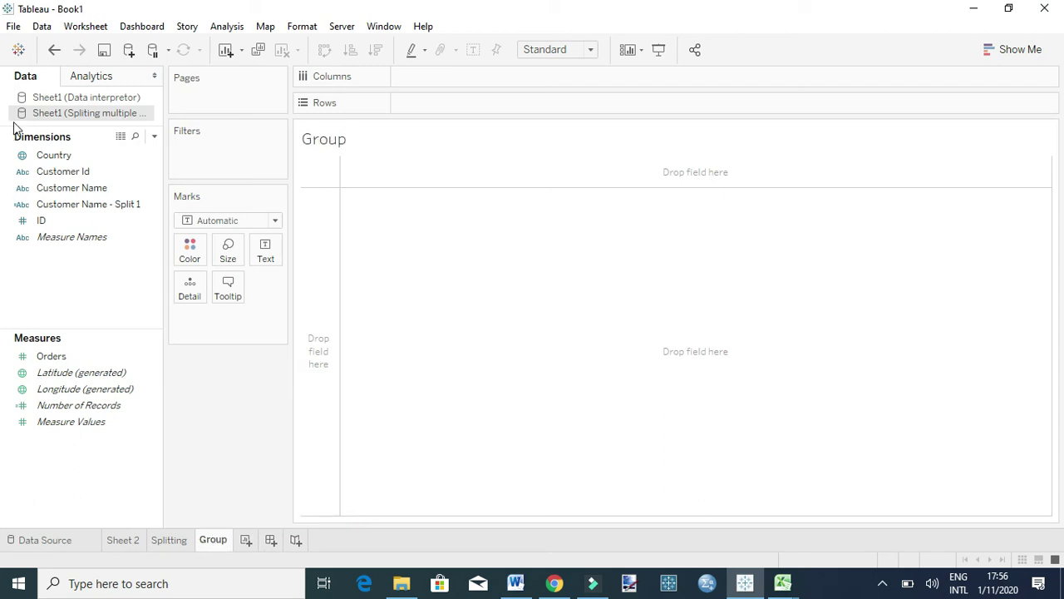
- Connect to the Grouping data Excel workbook as an additional data source
{"action": "left_click", "coordinate": [19, 51]}
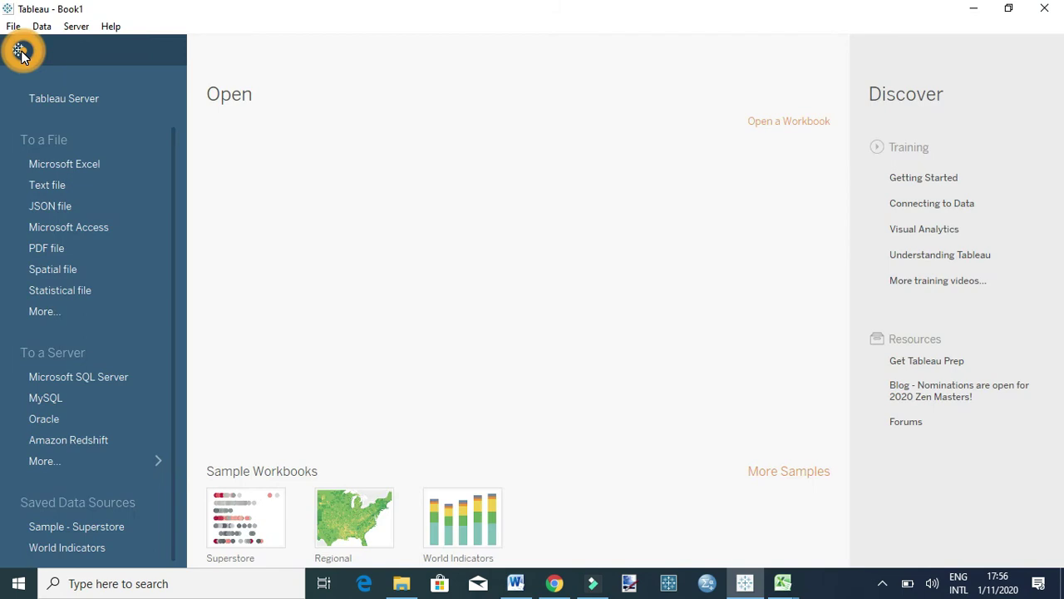
{"action": "left_click", "coordinate": [71, 164]}
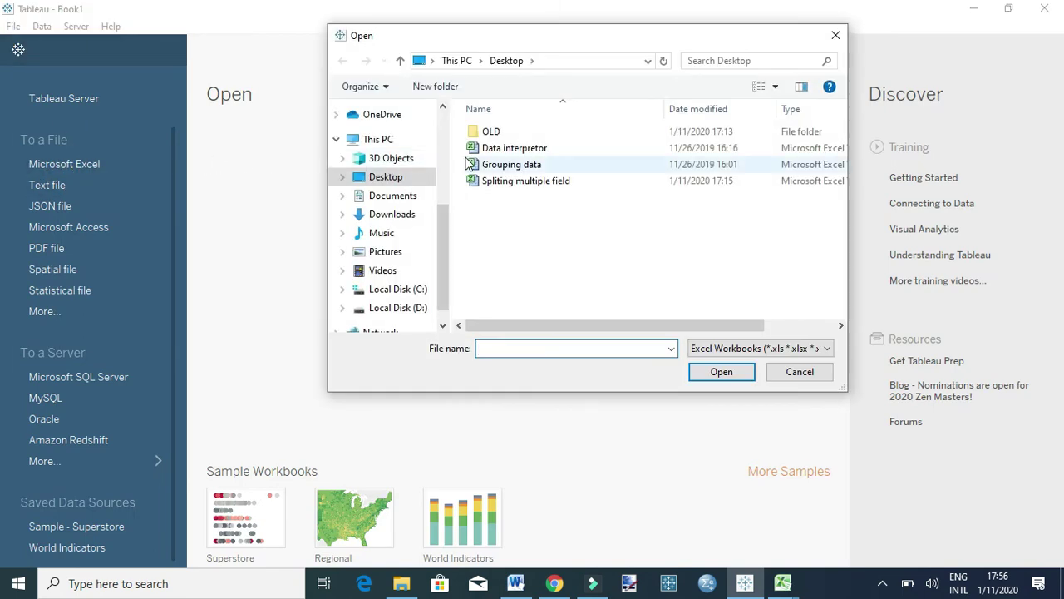
{"action": "left_click", "coordinate": [511, 164]}
{"action": "left_click", "coordinate": [736, 375]}
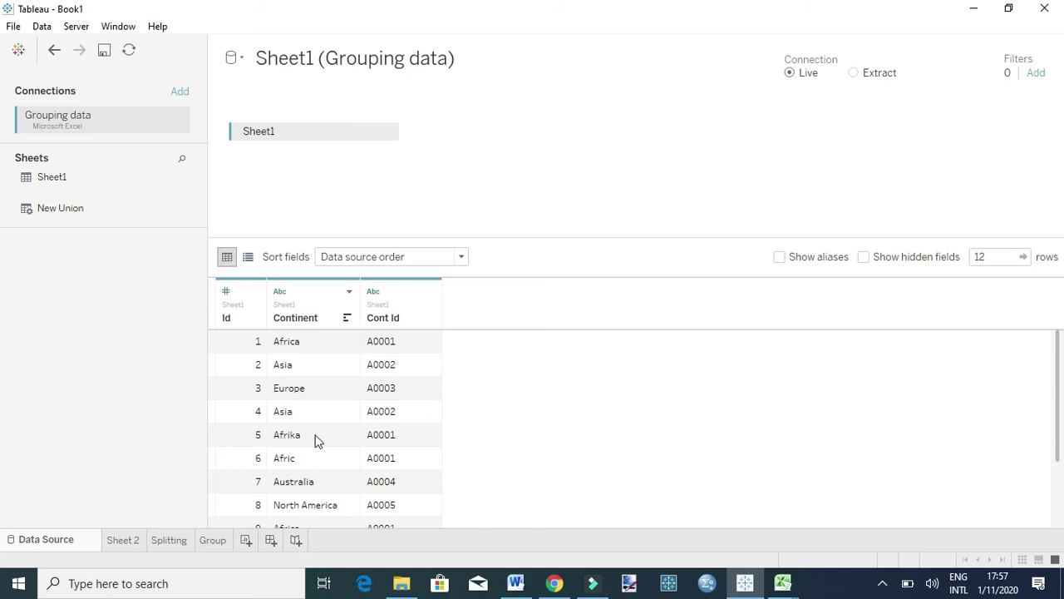
- Create a group on the Continent field that combines Afric, Africa and Afrika under the name Africa
{"action": "scroll", "coordinate": [301, 471], "scroll_direction": "down", "scroll_amount": 2}
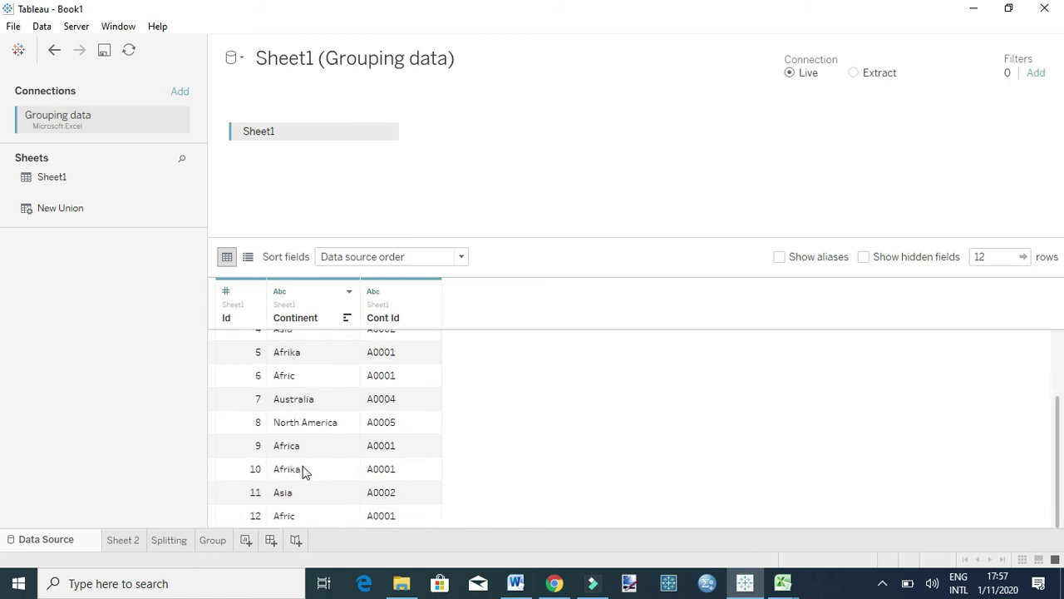
{"action": "scroll", "coordinate": [289, 391], "scroll_direction": "up", "scroll_amount": 2}
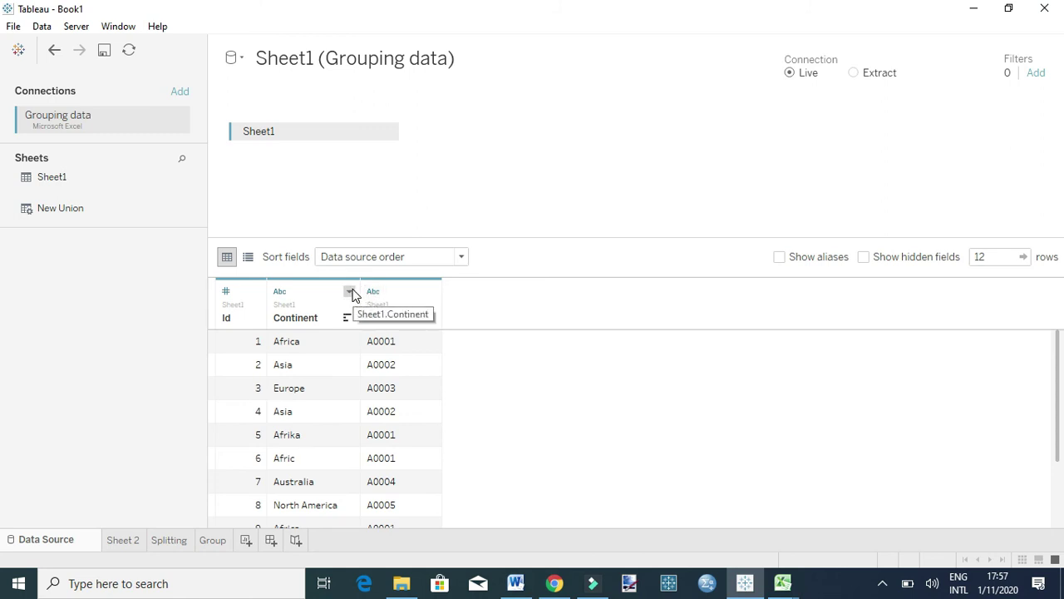
{"action": "left_click", "coordinate": [351, 292]}
{"action": "left_click", "coordinate": [352, 292]}
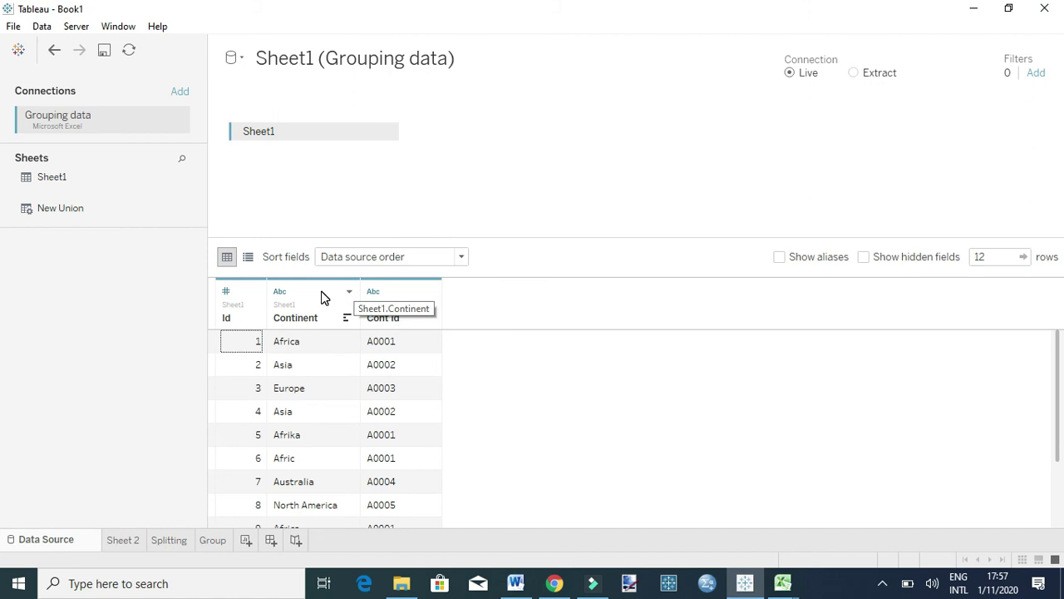
{"action": "right_click", "coordinate": [323, 298]}
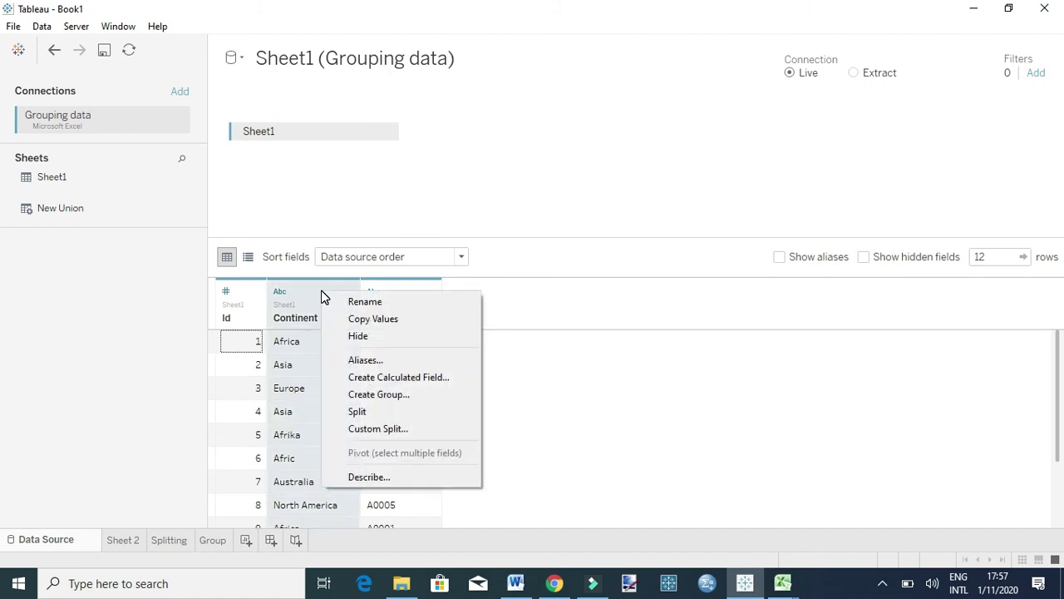
{"action": "left_click", "coordinate": [324, 296]}
{"action": "left_click", "coordinate": [350, 294]}
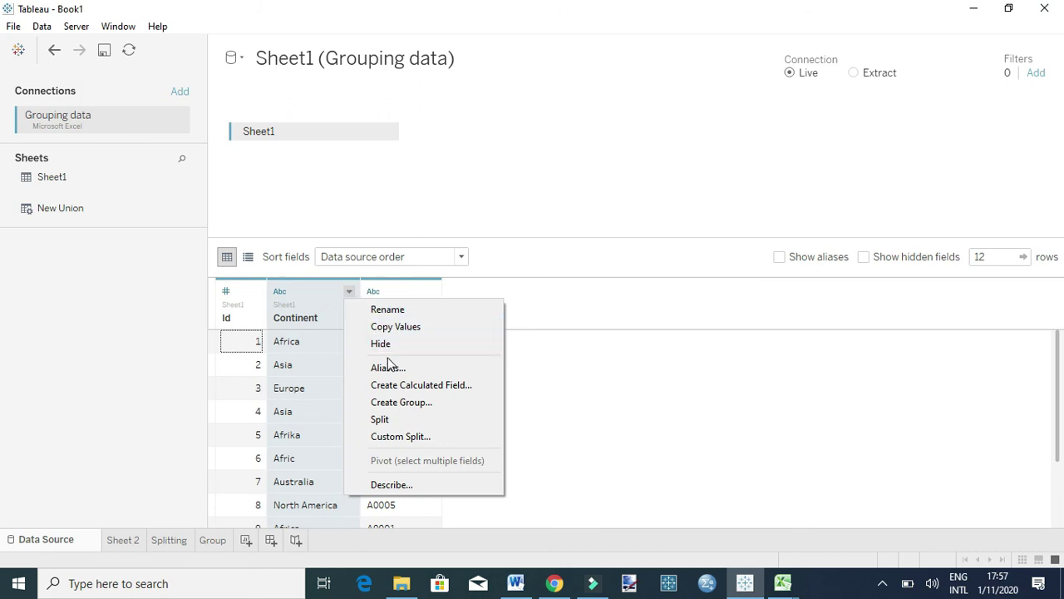
{"action": "left_click", "coordinate": [395, 404]}
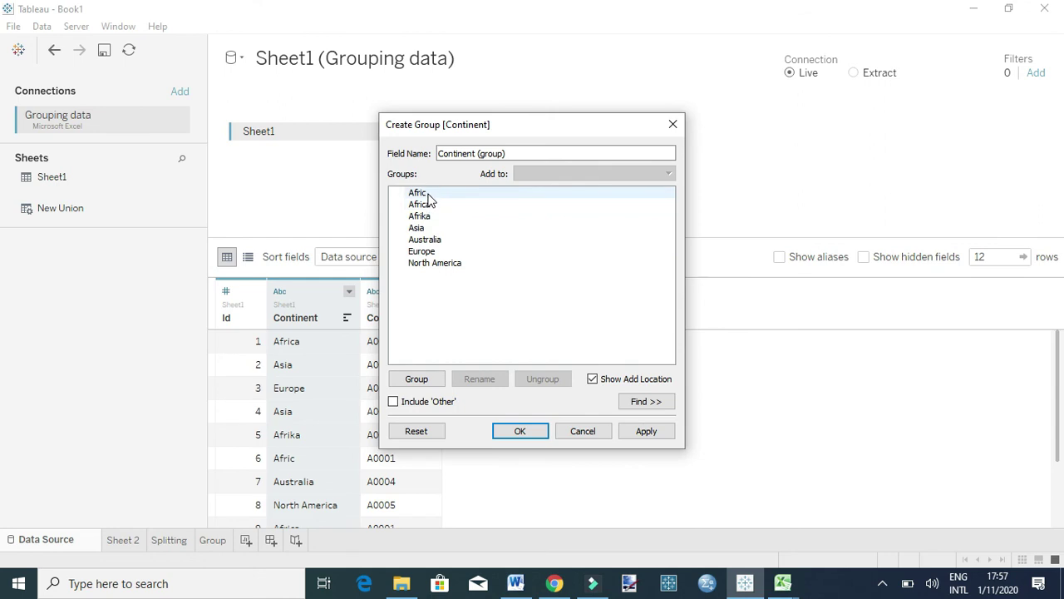
{"action": "left_click", "coordinate": [427, 193]}
{"action": "left_click", "coordinate": [426, 205], "text": "ctrl"}
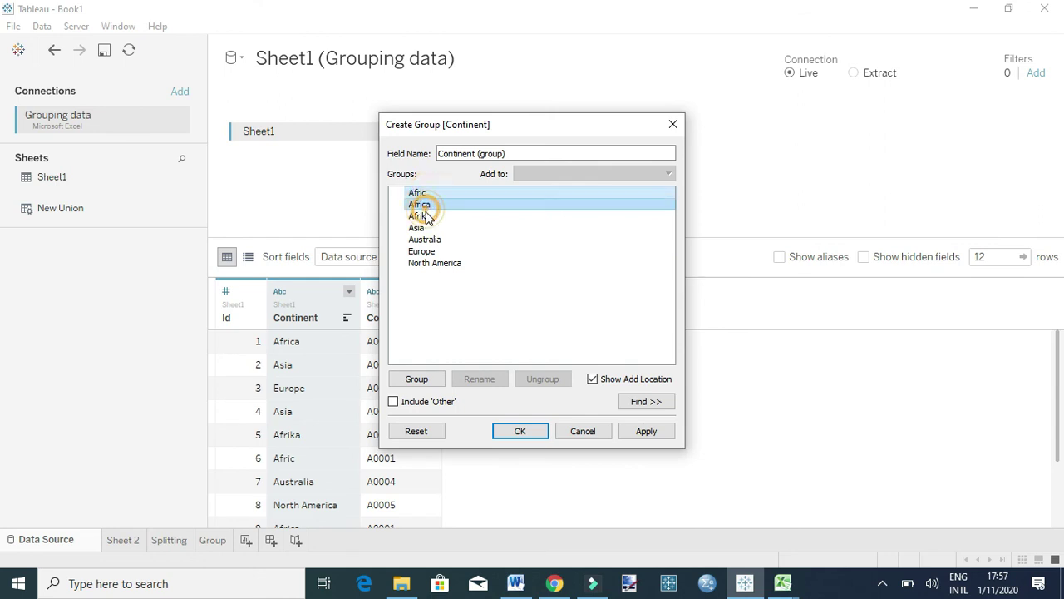
{"action": "left_click", "coordinate": [425, 216], "text": "ctrl"}
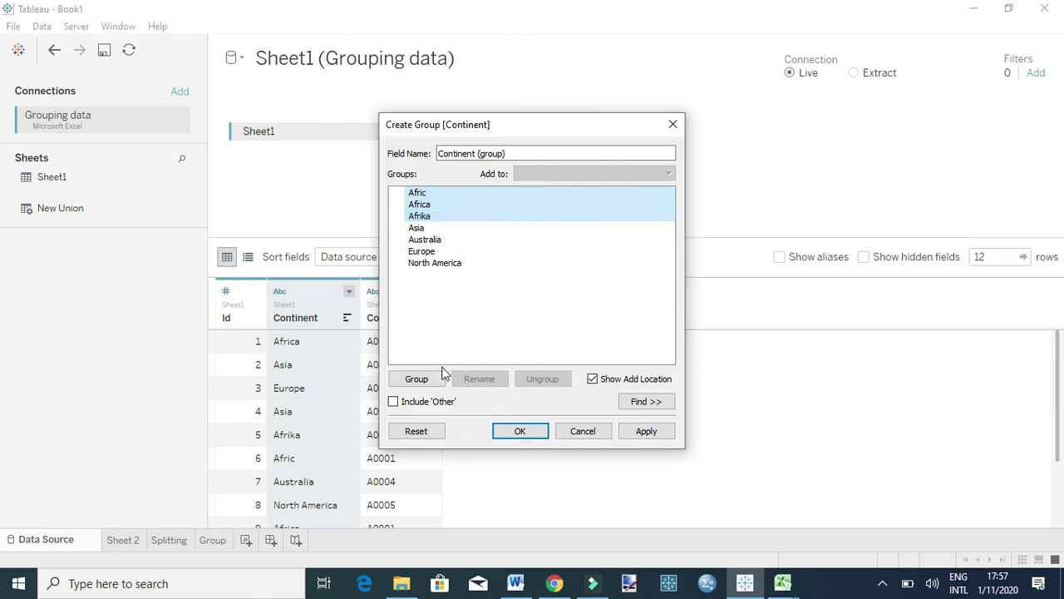
{"action": "left_click", "coordinate": [419, 380]}
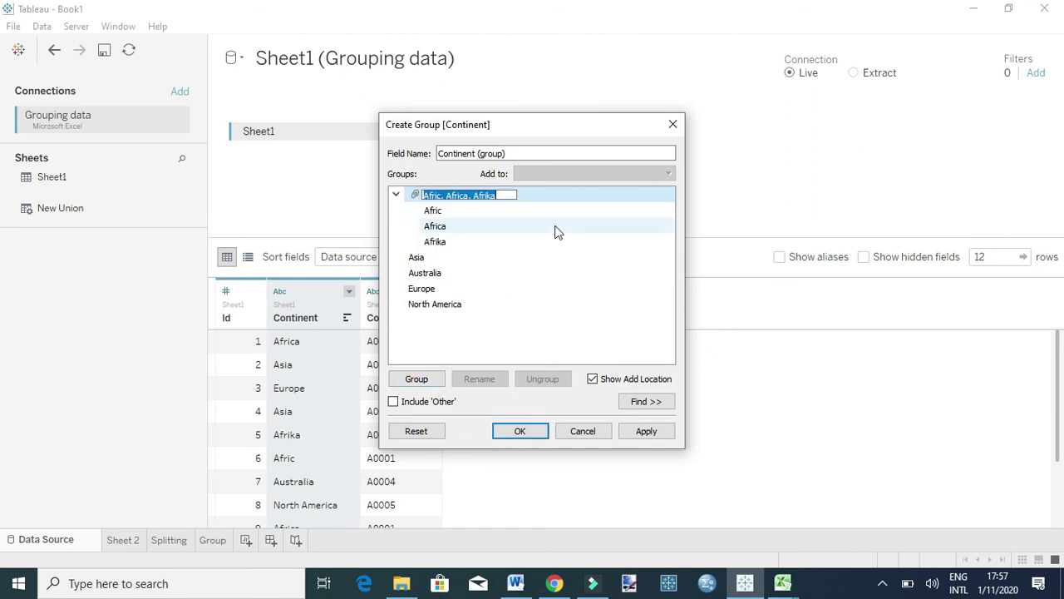
{"action": "type", "text": "Africa"}
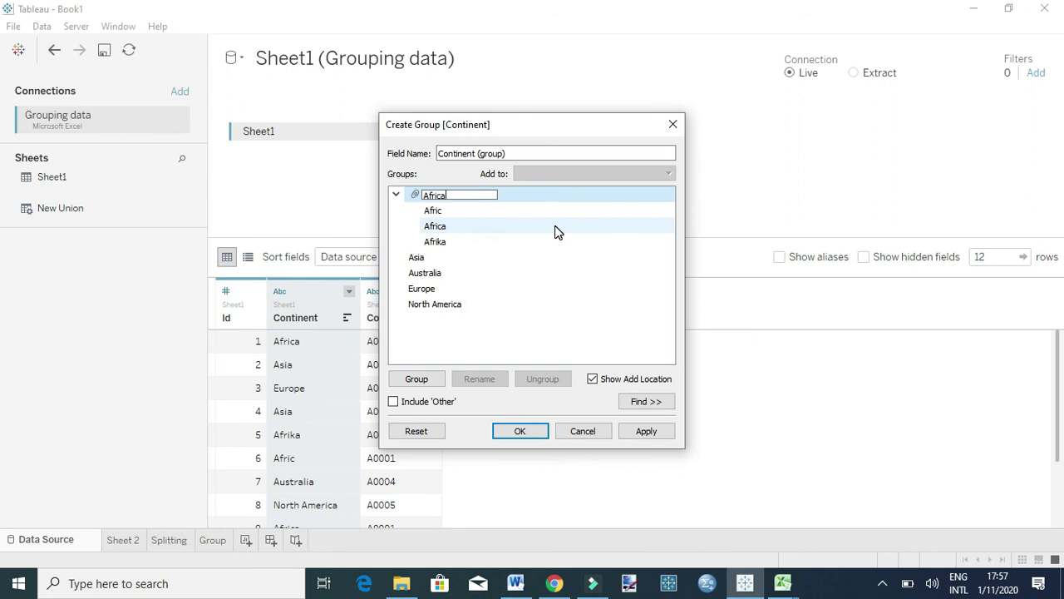
{"action": "key", "text": "Return"}
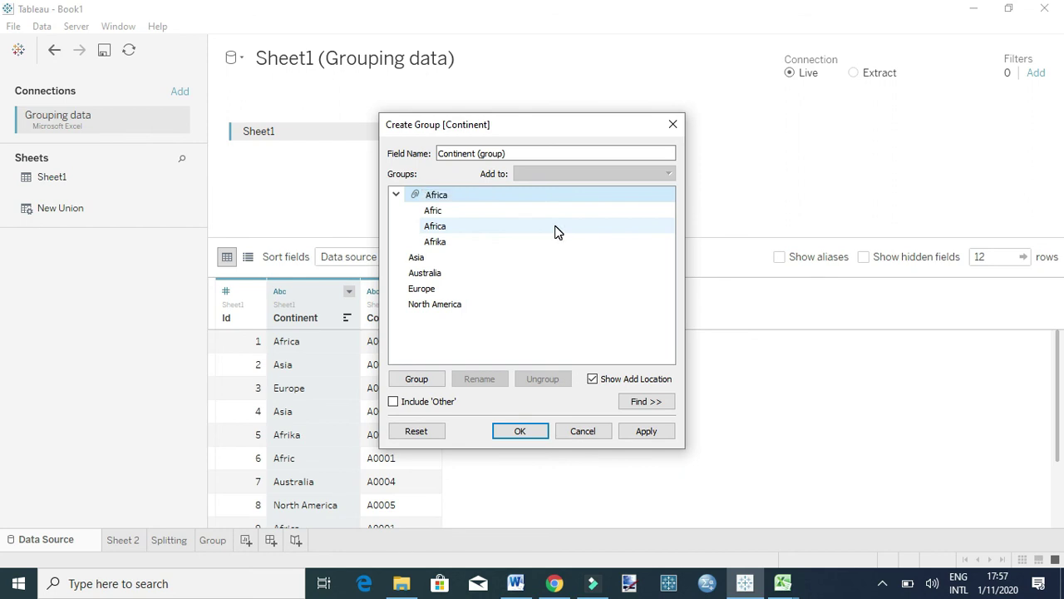
{"action": "left_click", "coordinate": [521, 430]}
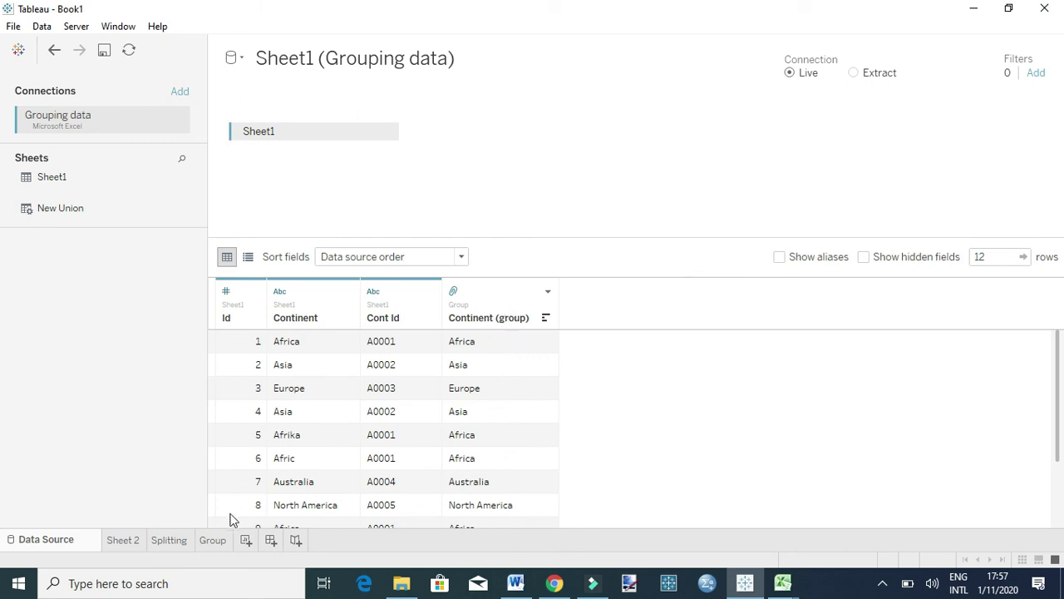
- On the Group sheet, build a horizontal bar chart of Number of Records by Continent (group)
{"action": "left_click", "coordinate": [213, 540]}
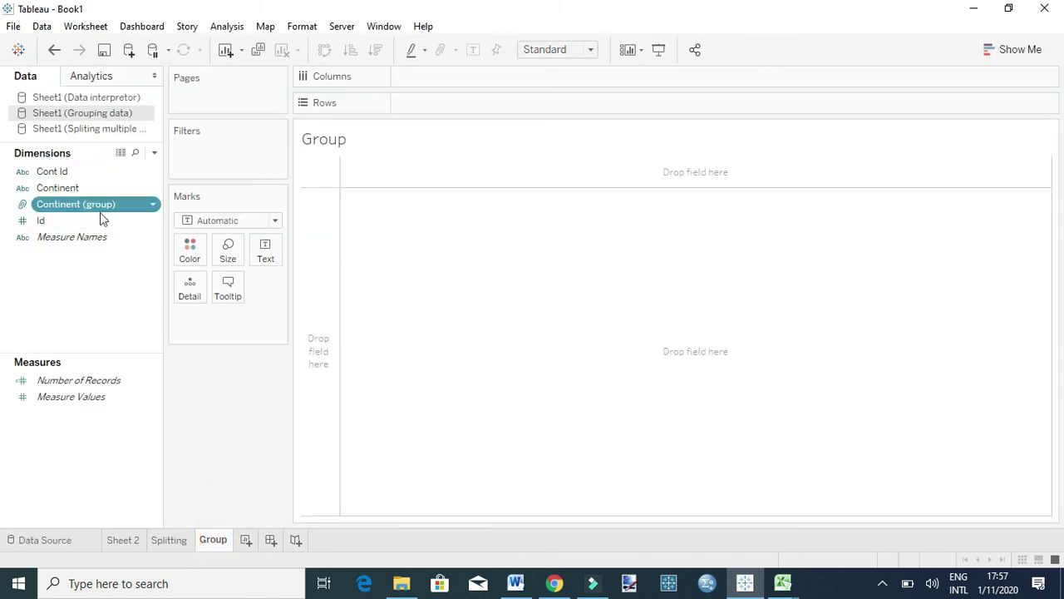
{"action": "left_click_drag", "start_coordinate": [90, 205], "coordinate": [478, 109]}
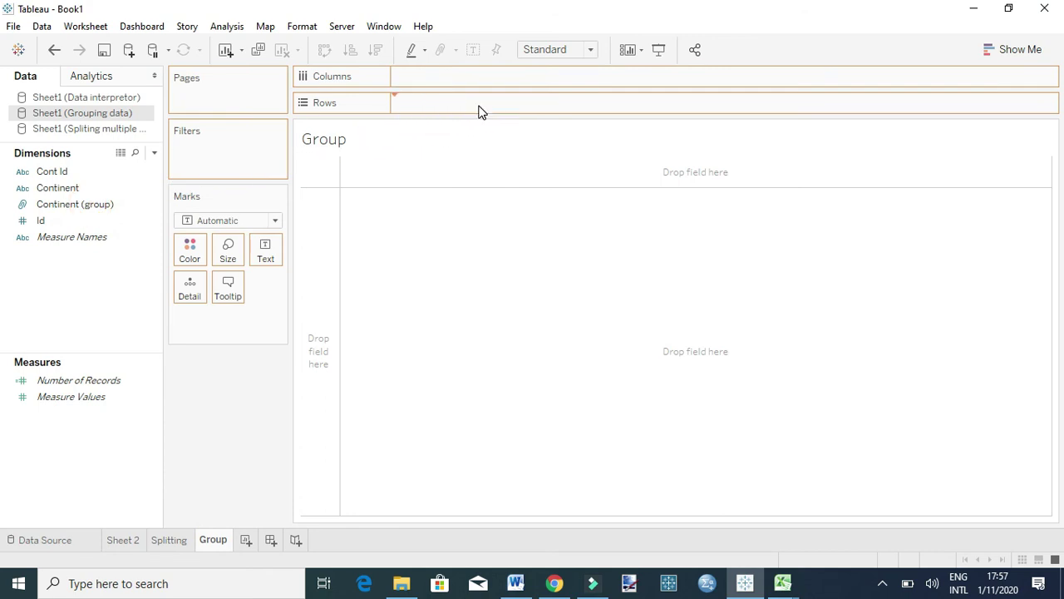
{"action": "left_click_drag", "start_coordinate": [87, 380], "coordinate": [464, 77]}
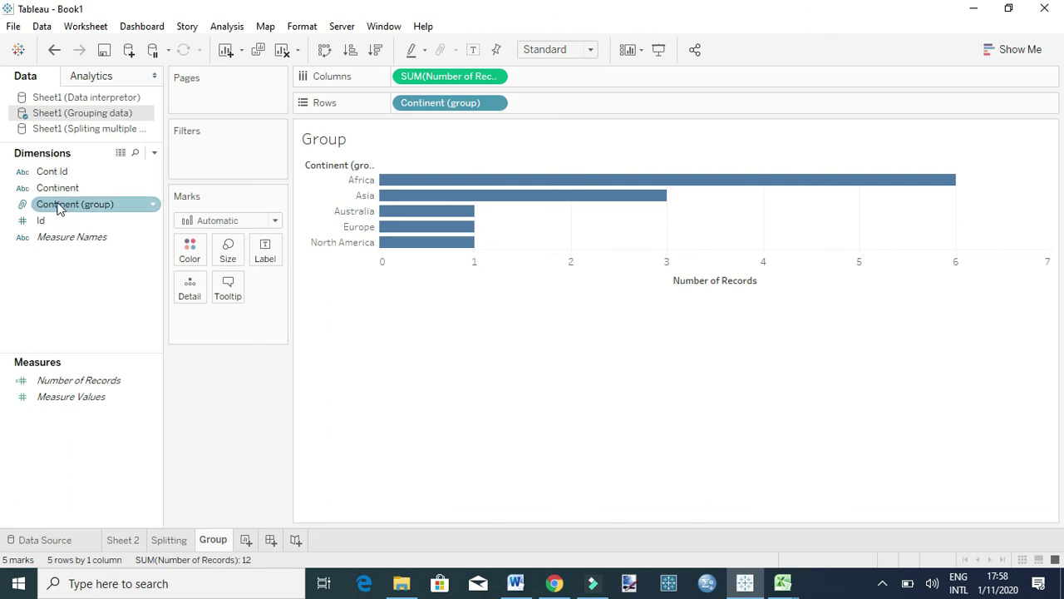
- Compare with the ungrouped data by swapping Continent into the chart's rows, and put Continent (group) back
{"action": "left_click_drag", "start_coordinate": [58, 188], "coordinate": [429, 109]}
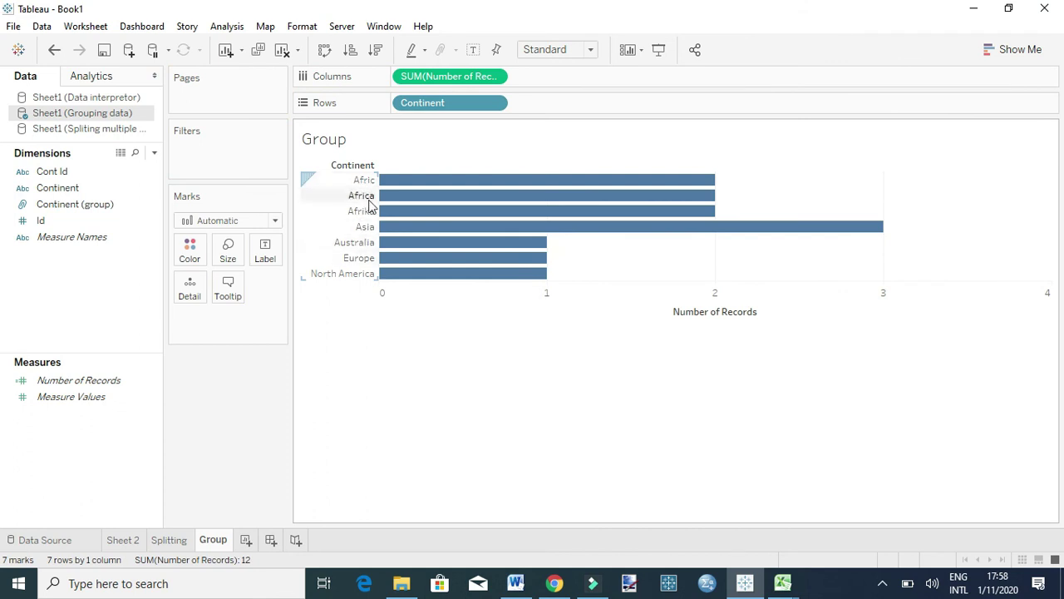
{"action": "left_click_drag", "start_coordinate": [64, 208], "coordinate": [432, 108]}
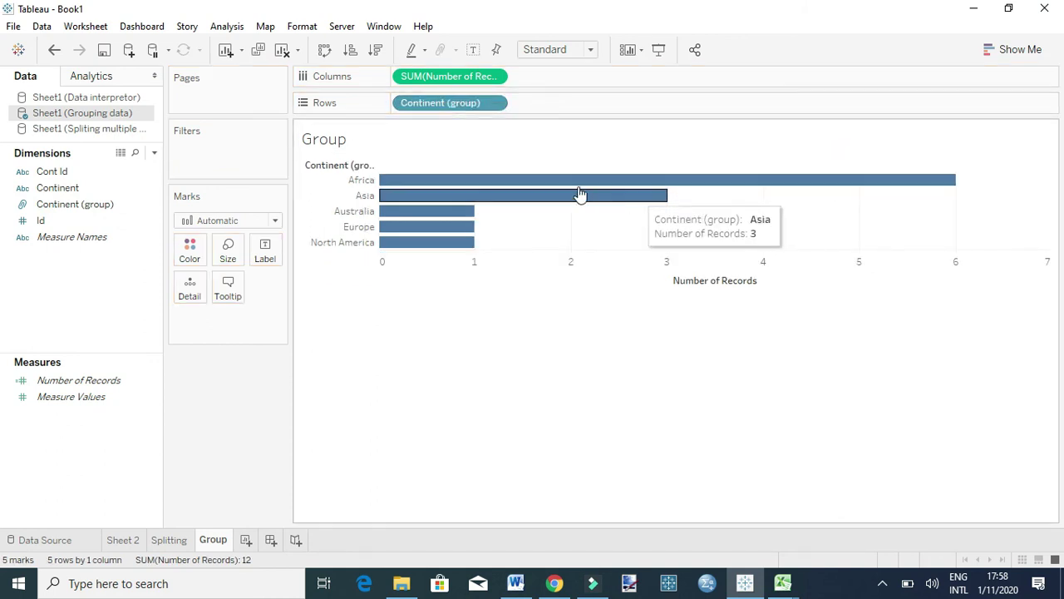
{"action": "mouse_move", "coordinate": [694, 192]}
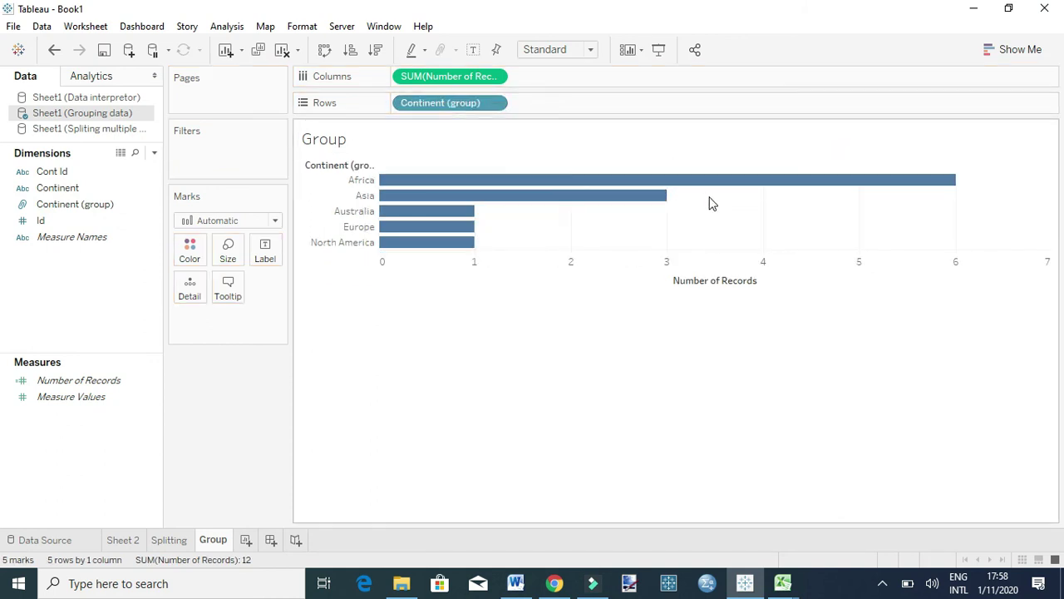